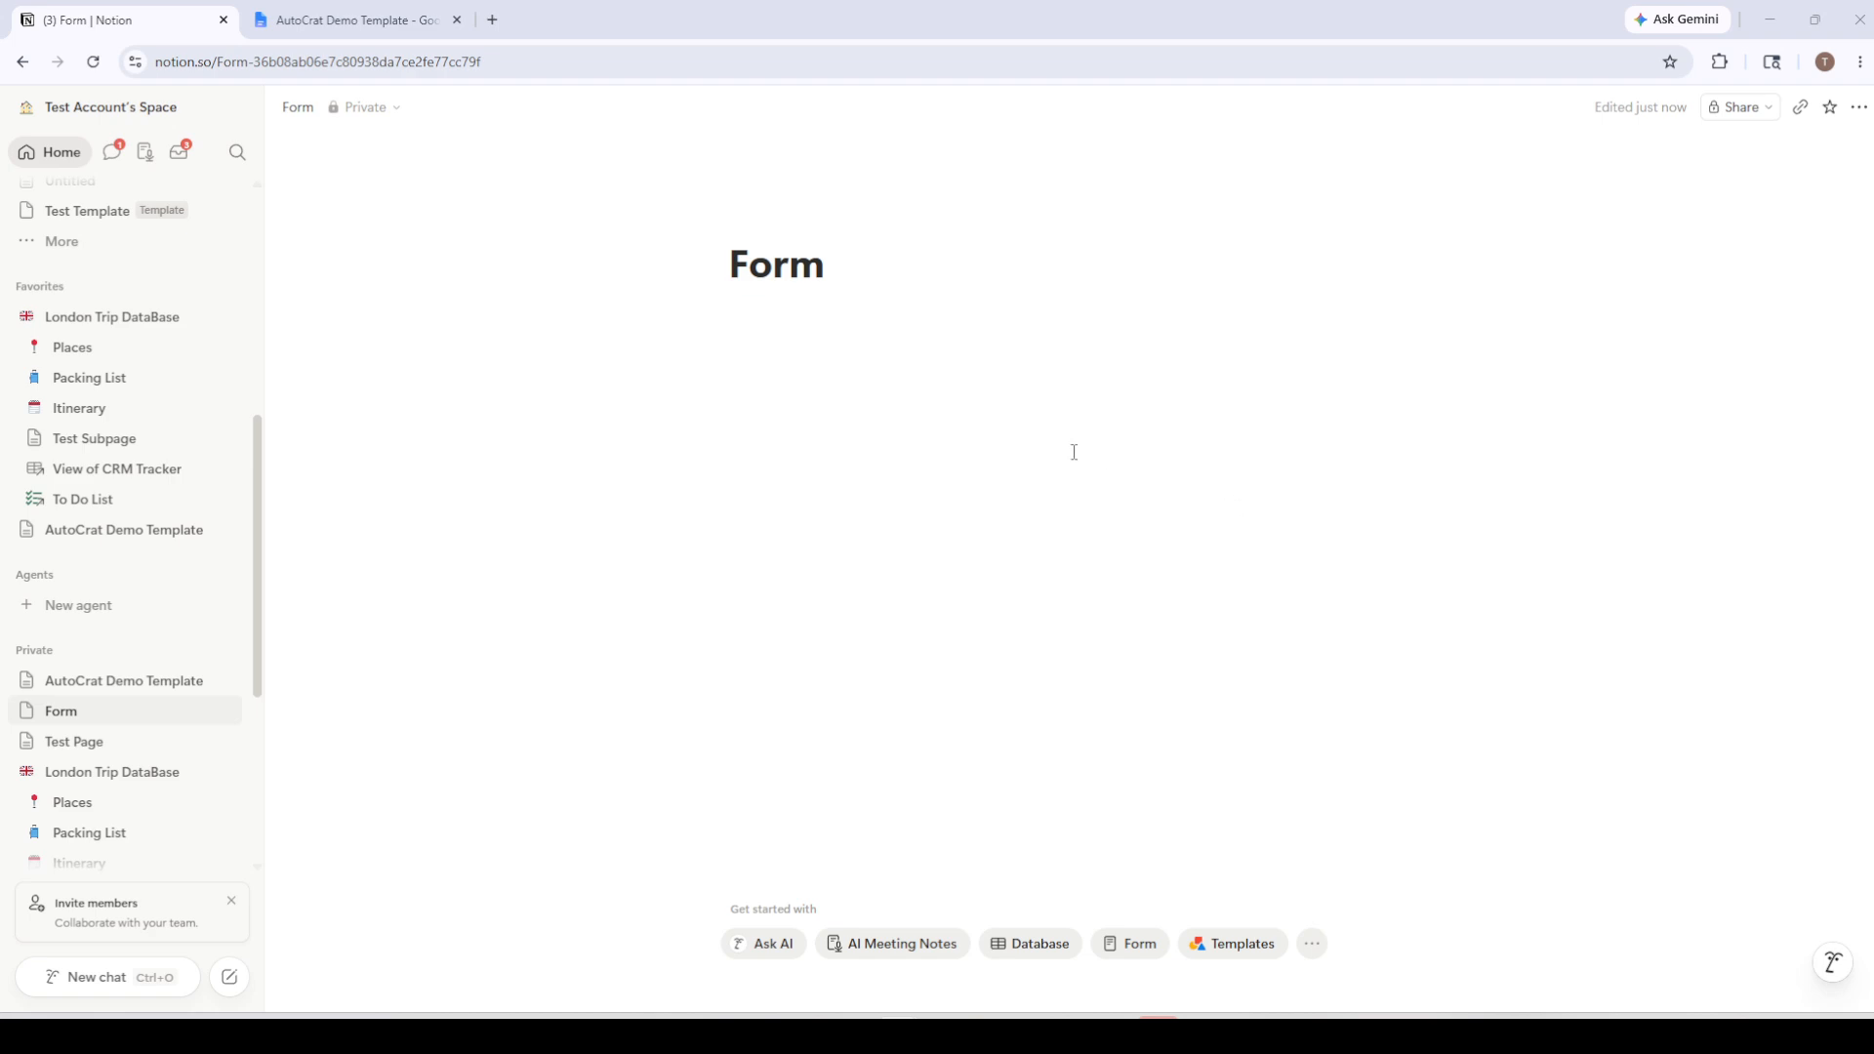
# Insert a new form database into the body of the empty Form page.
pyautogui.click(772, 340)
pyautogui.write('/form')
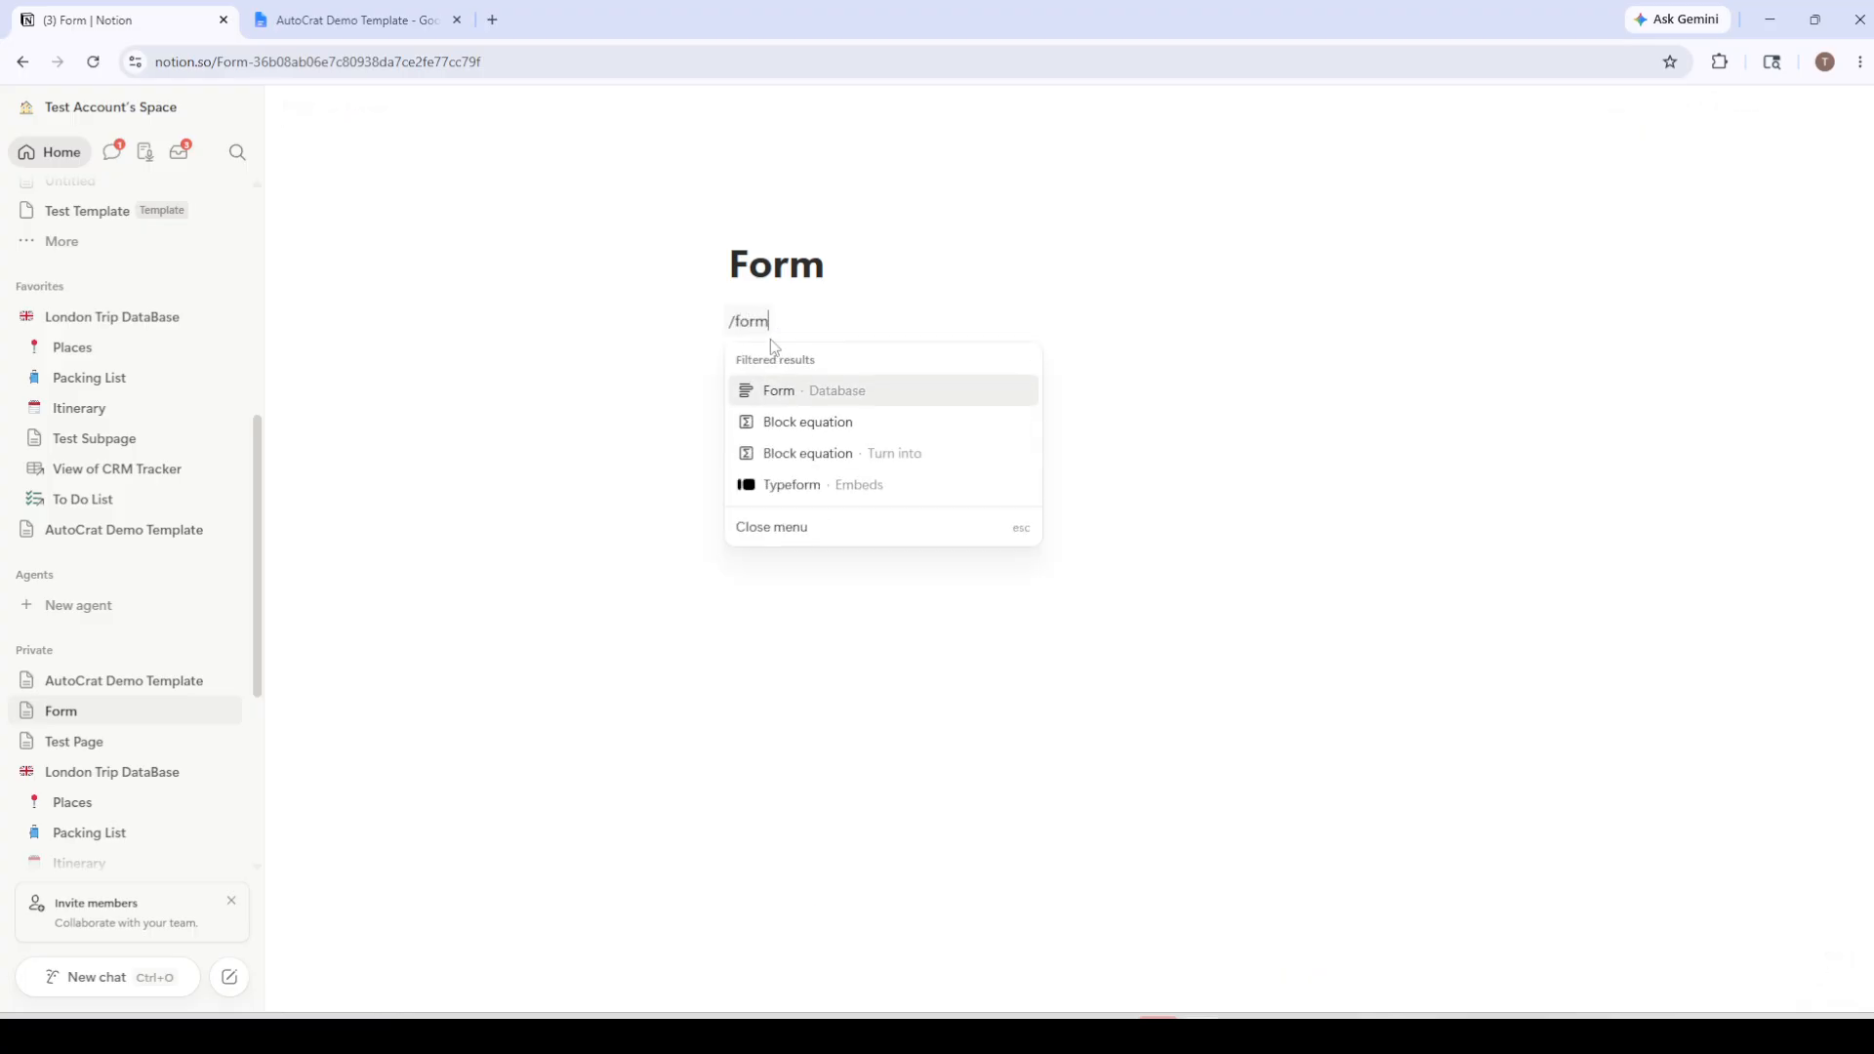
pyautogui.click(780, 391)
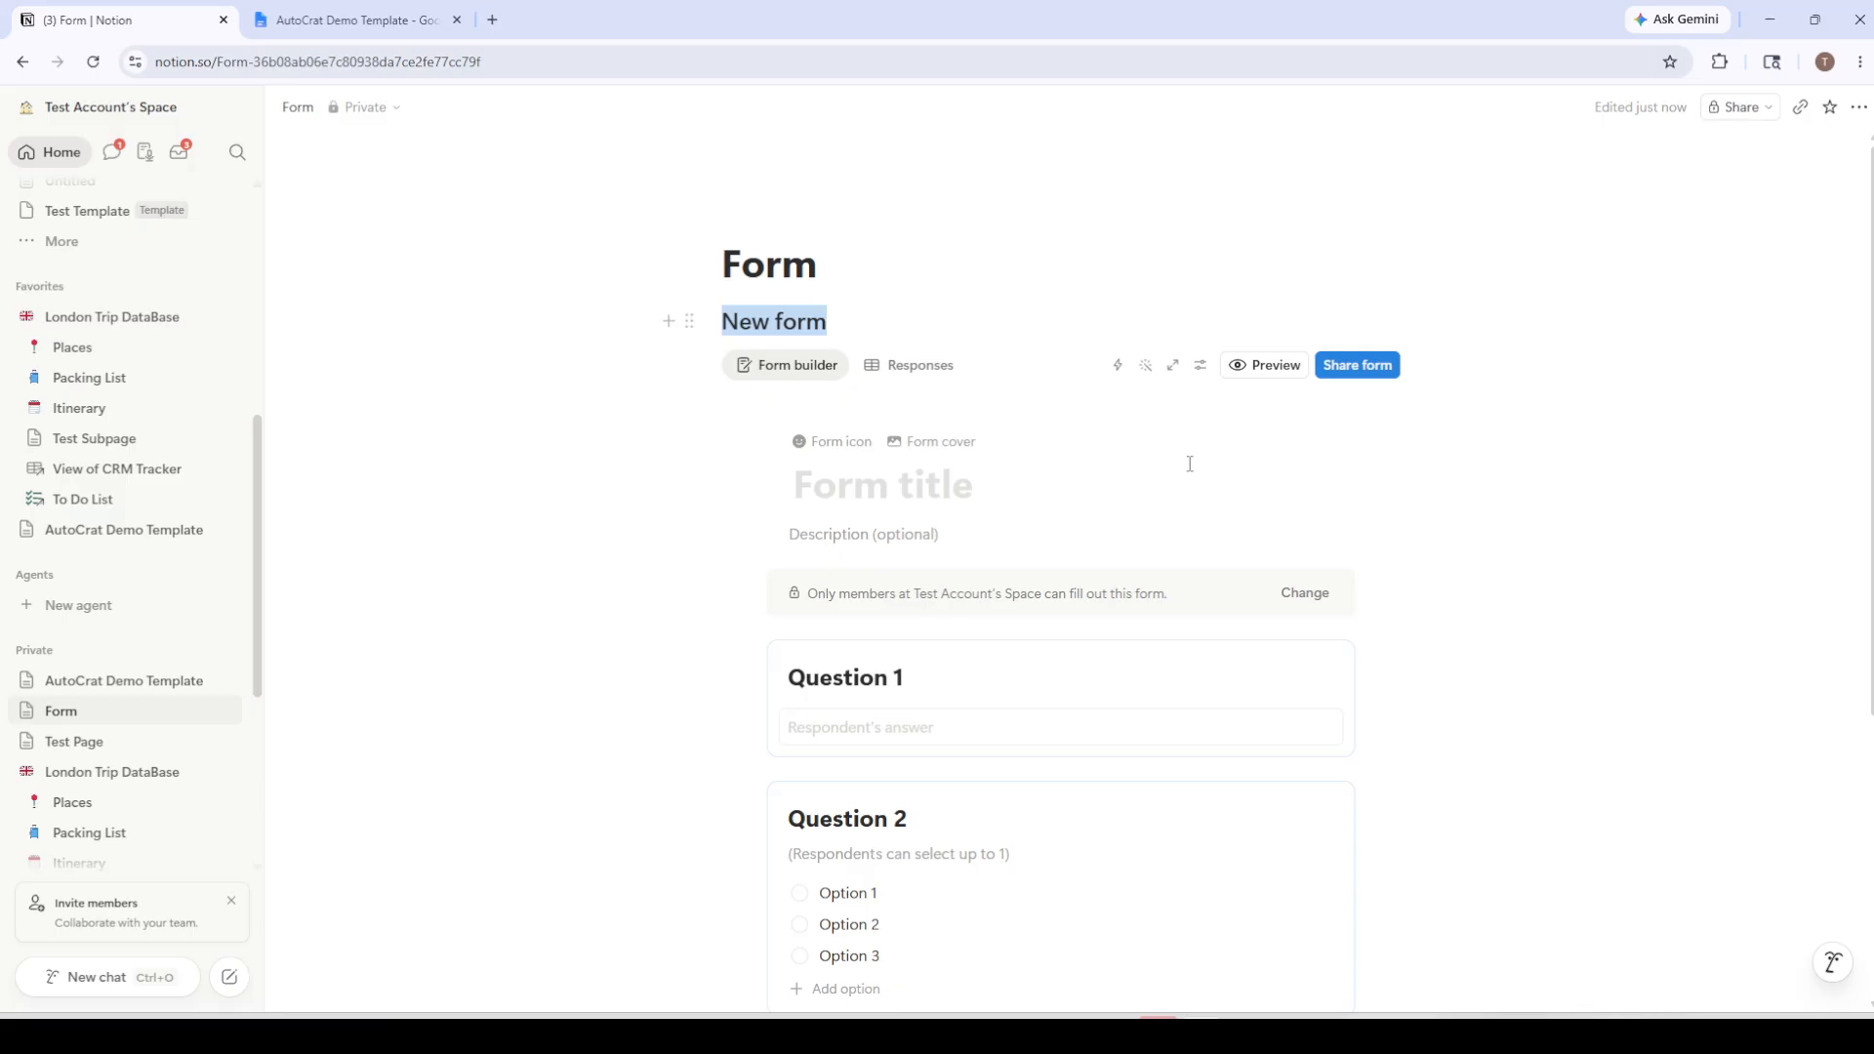
# Look over the new form's default questions and examine the question types available for Question 2.
pyautogui.scroll(-1, 1189, 465)
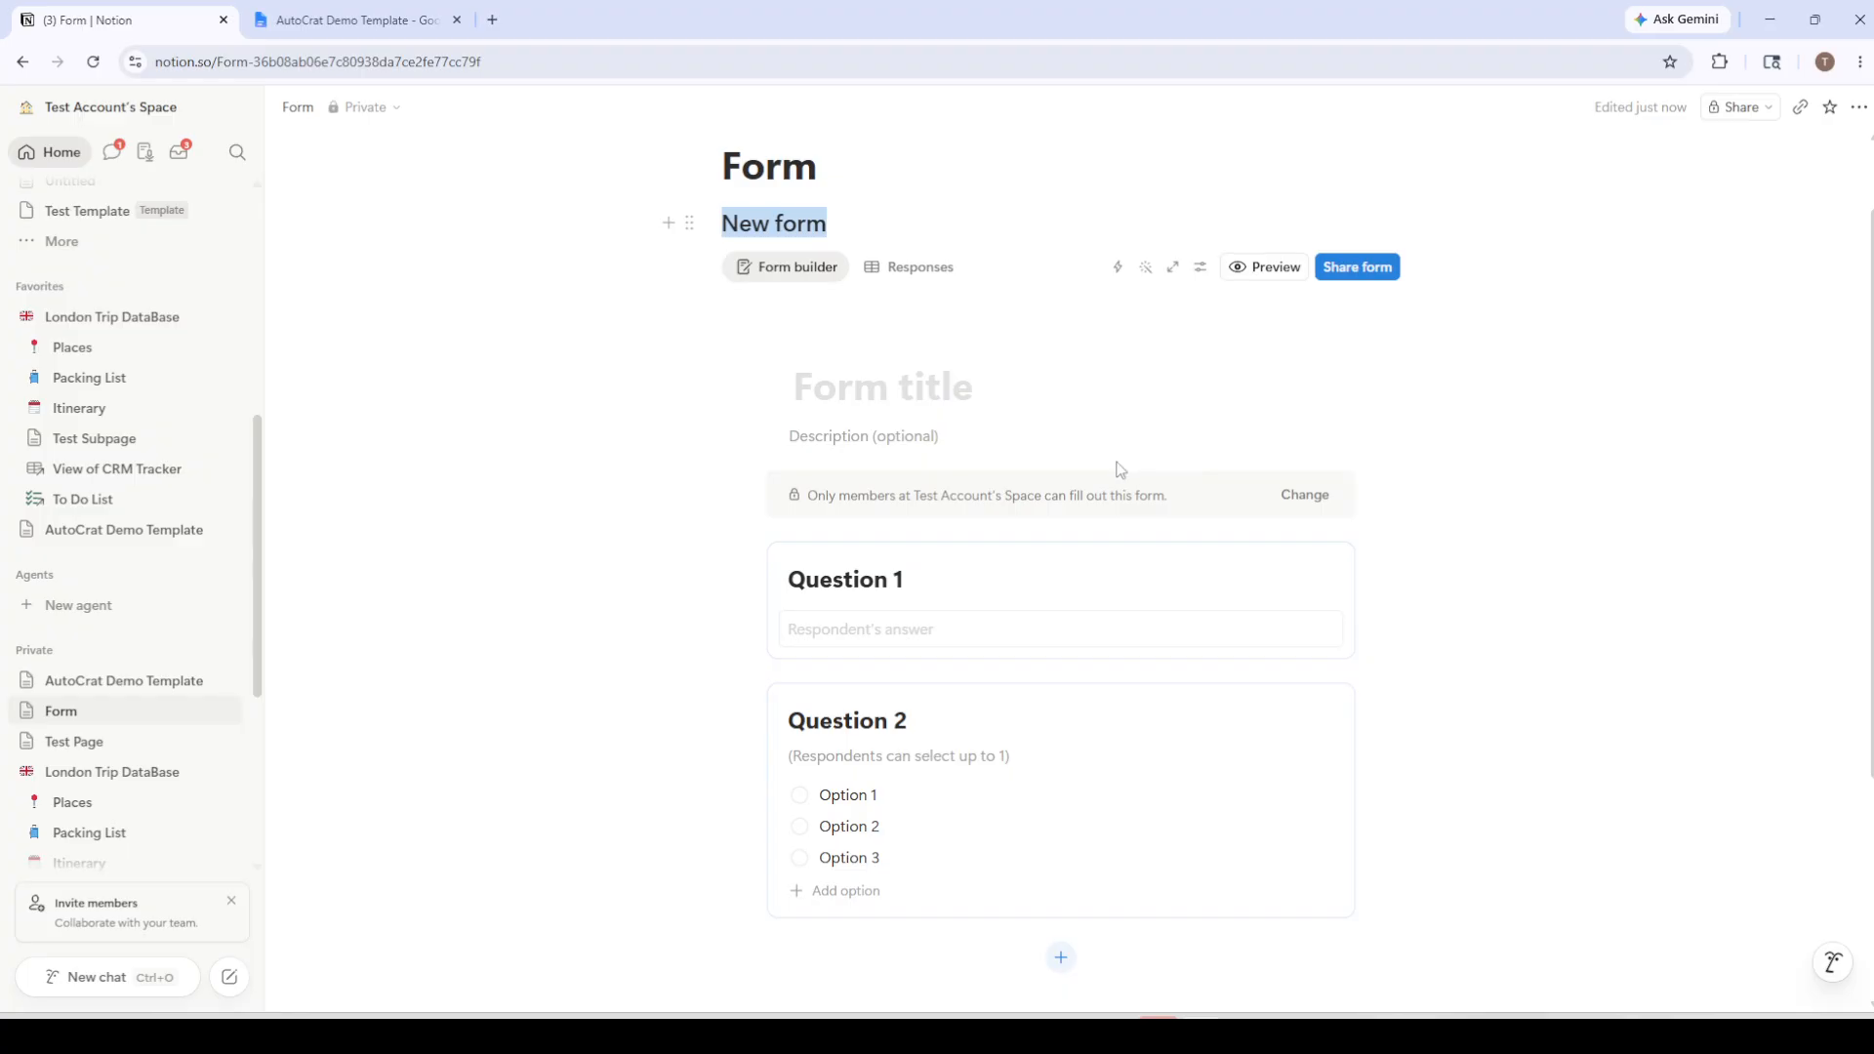
pyautogui.scroll(-2, 999, 478)
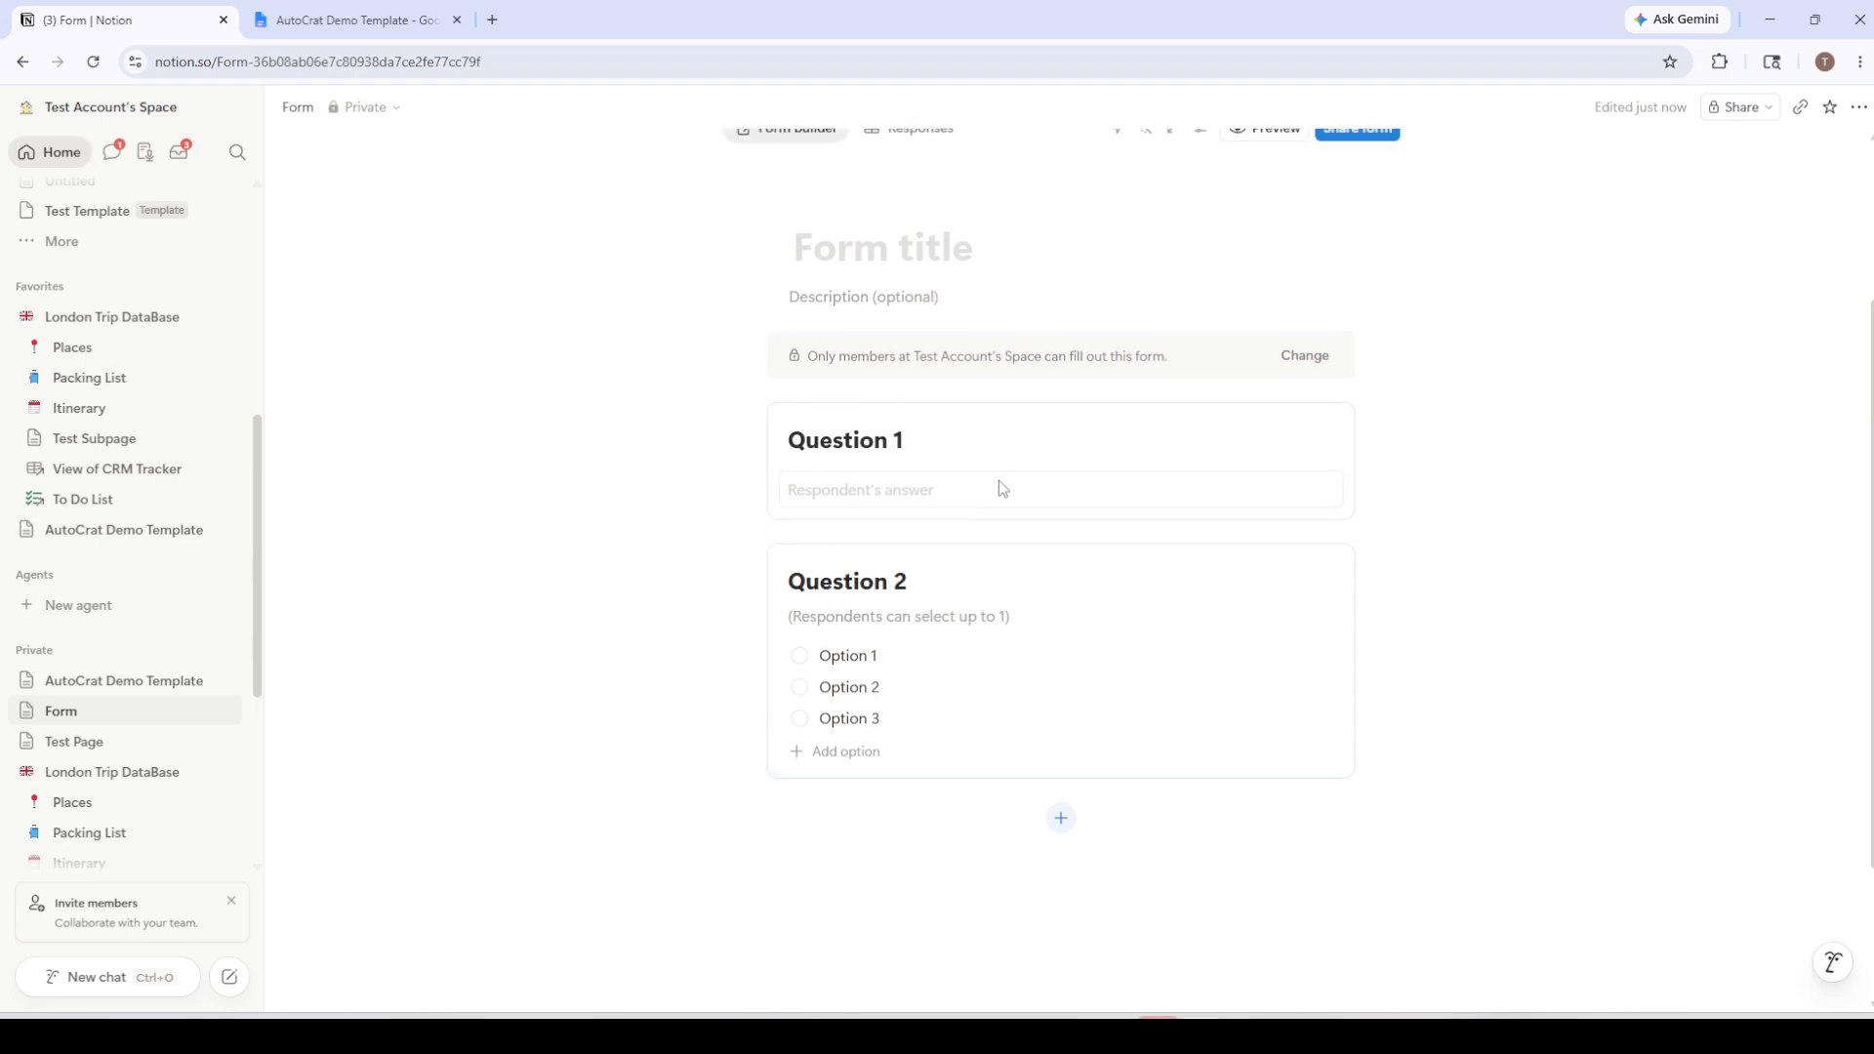
pyautogui.scroll(2, 999, 488)
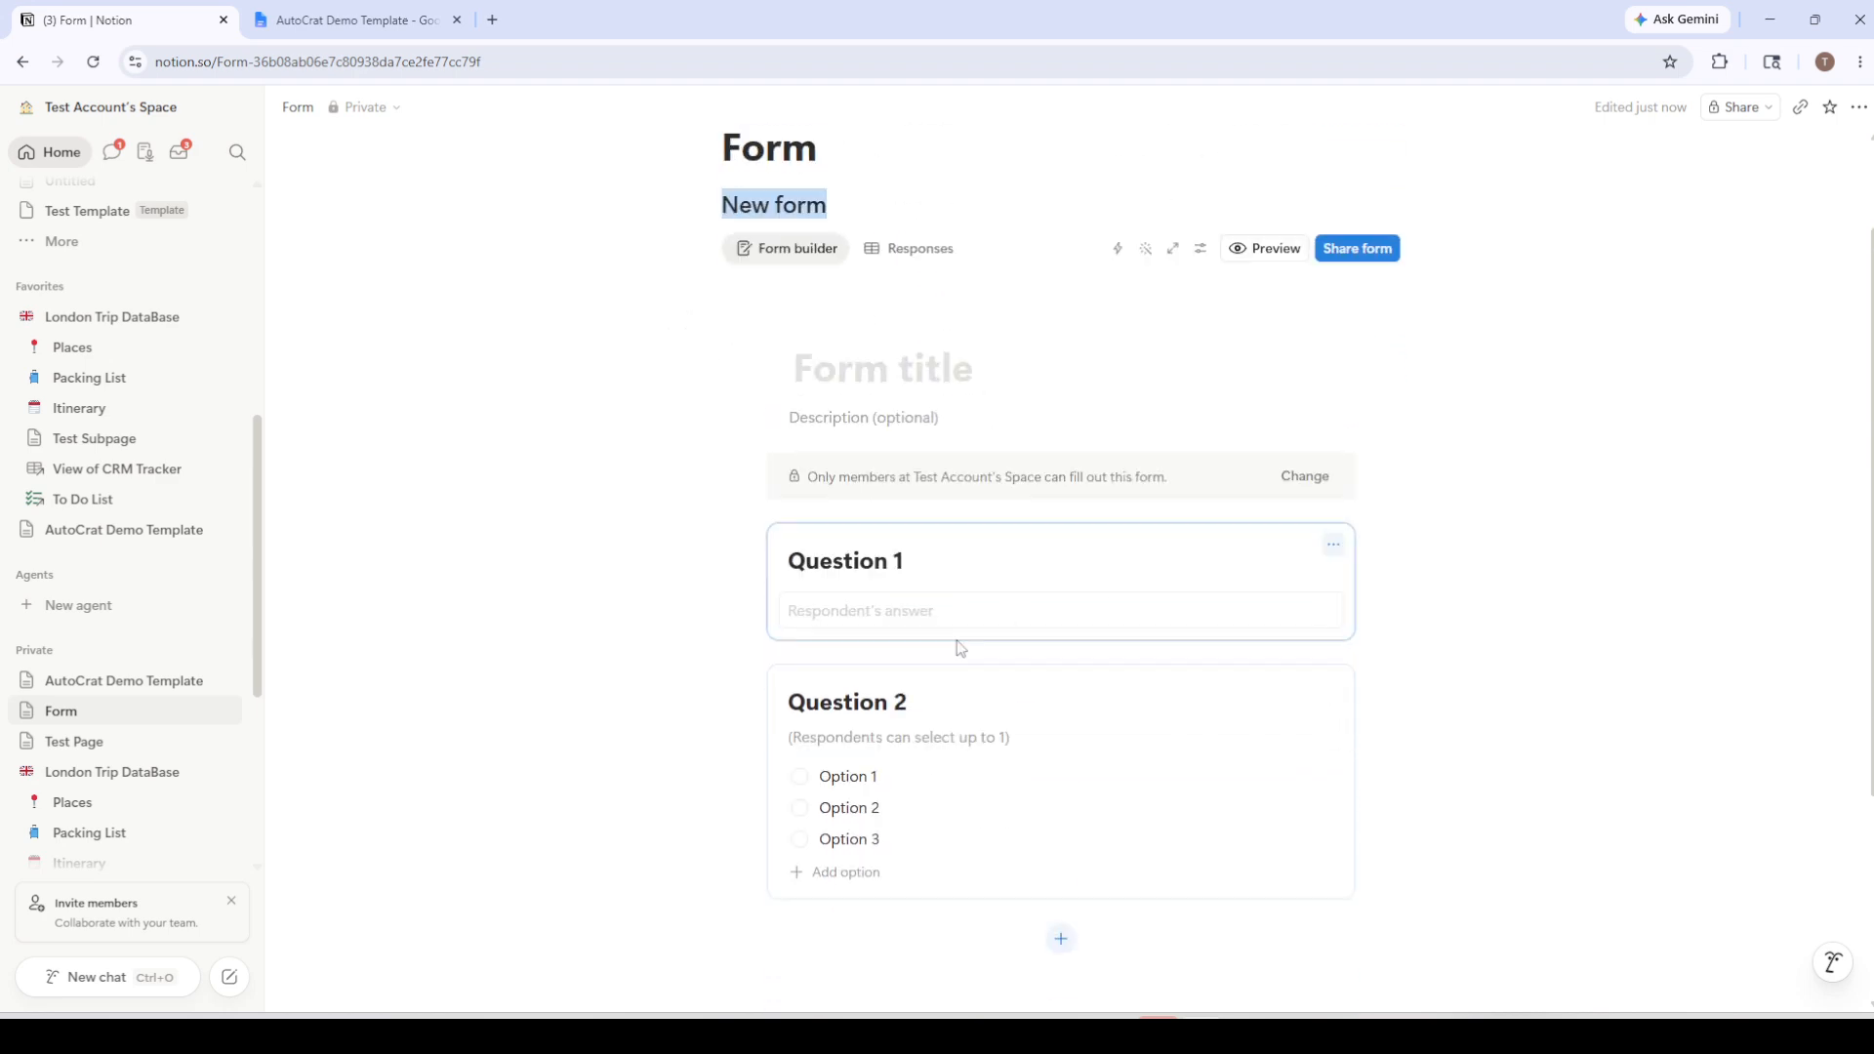
pyautogui.scroll(-1, 961, 648)
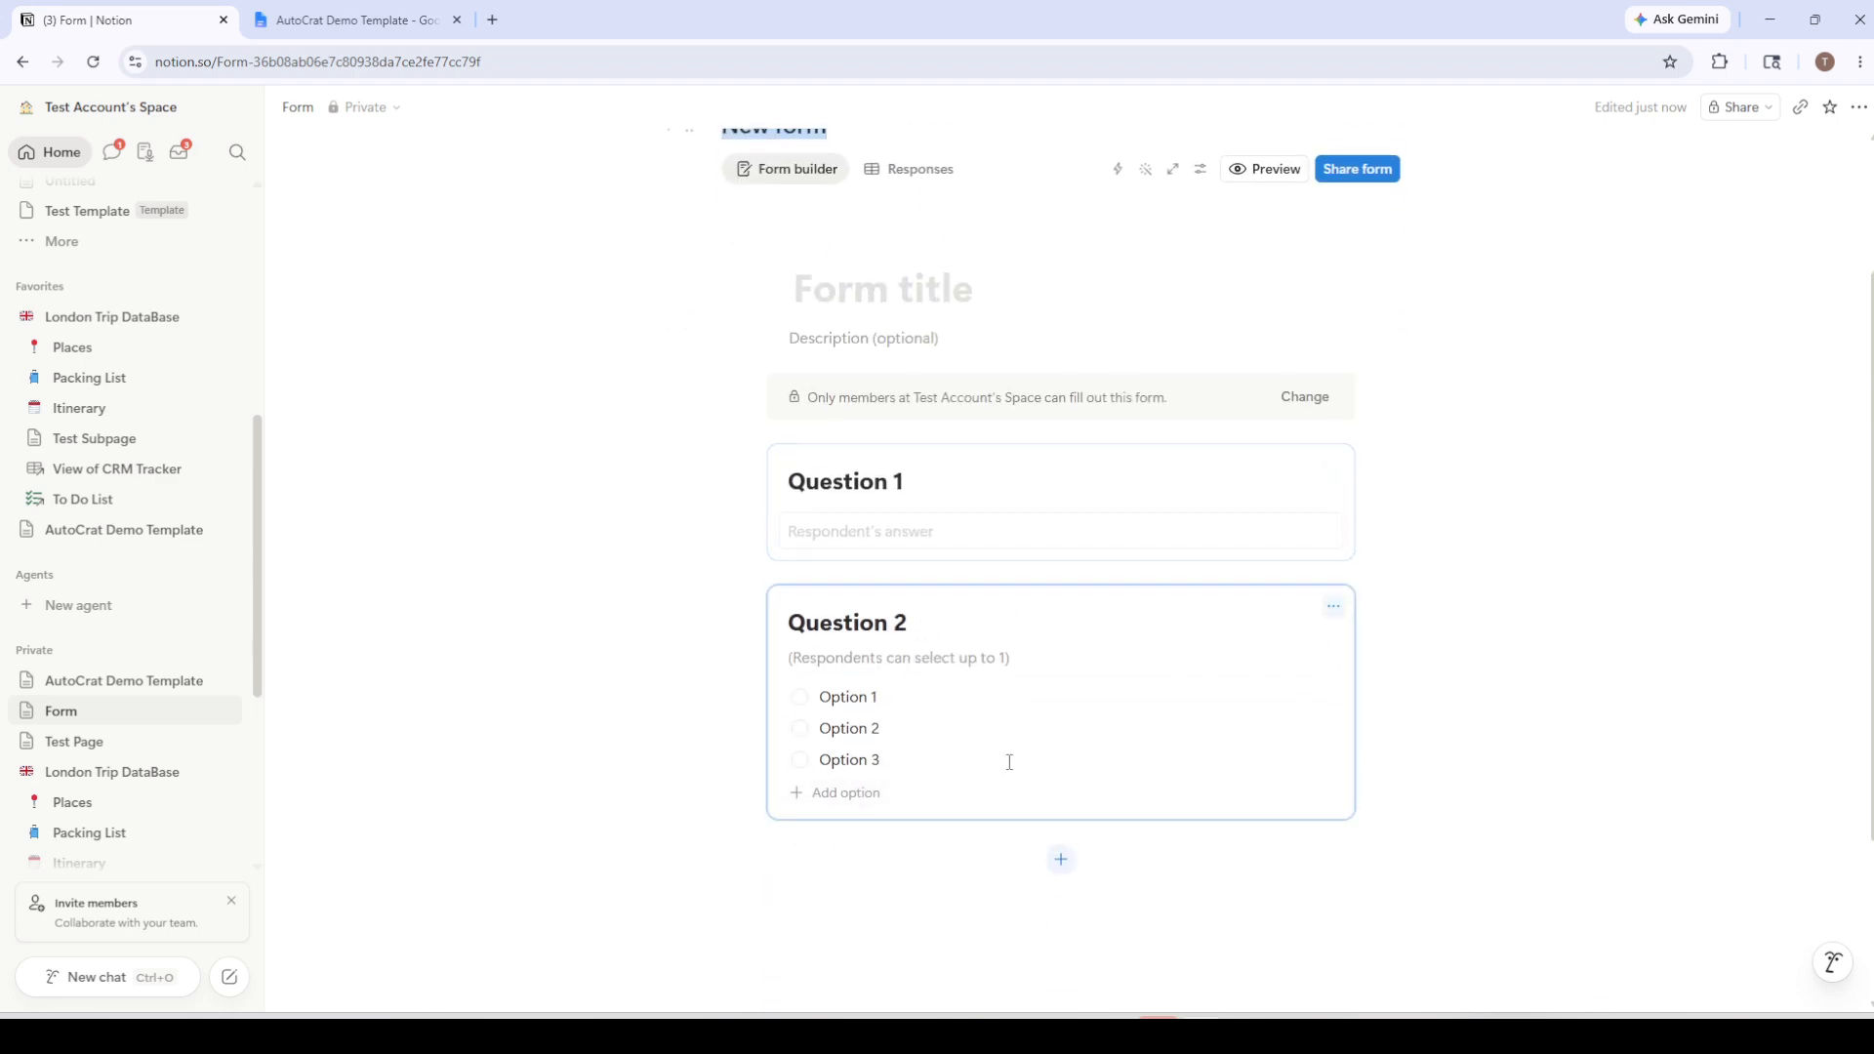
pyautogui.click(1211, 623)
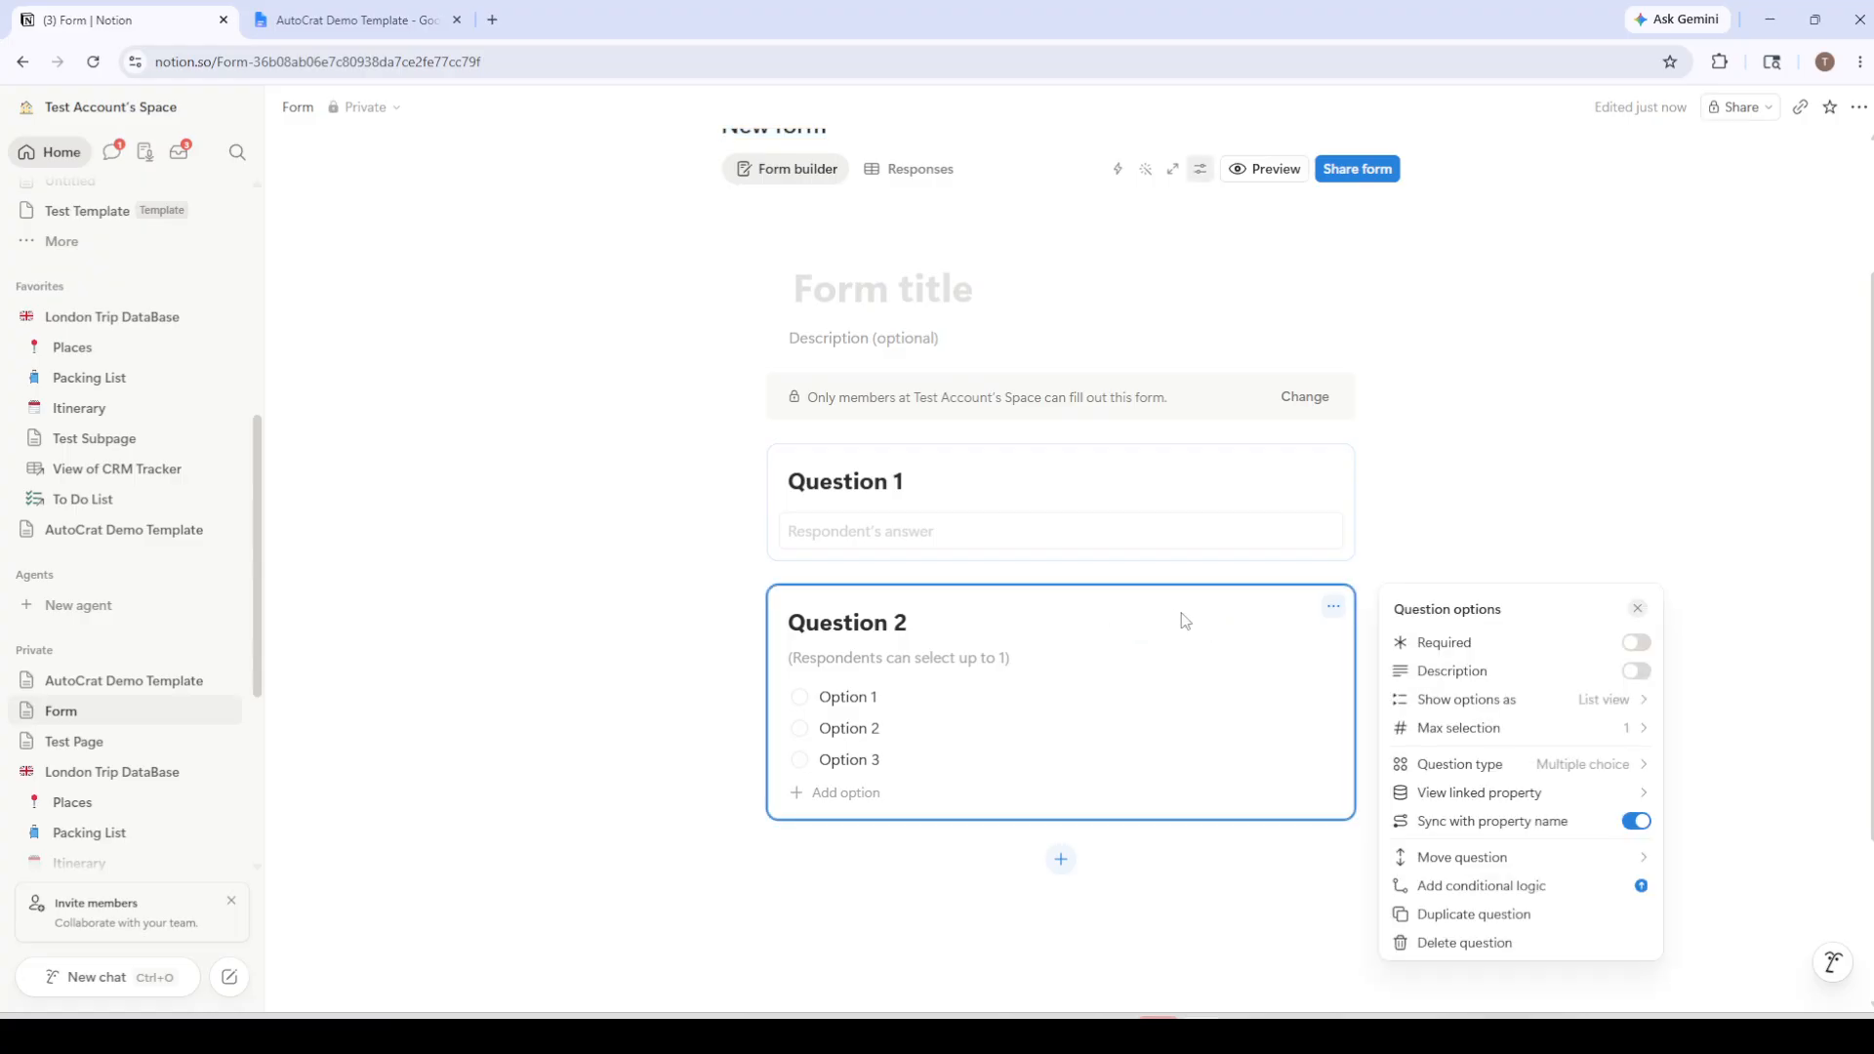
pyautogui.click(1552, 768)
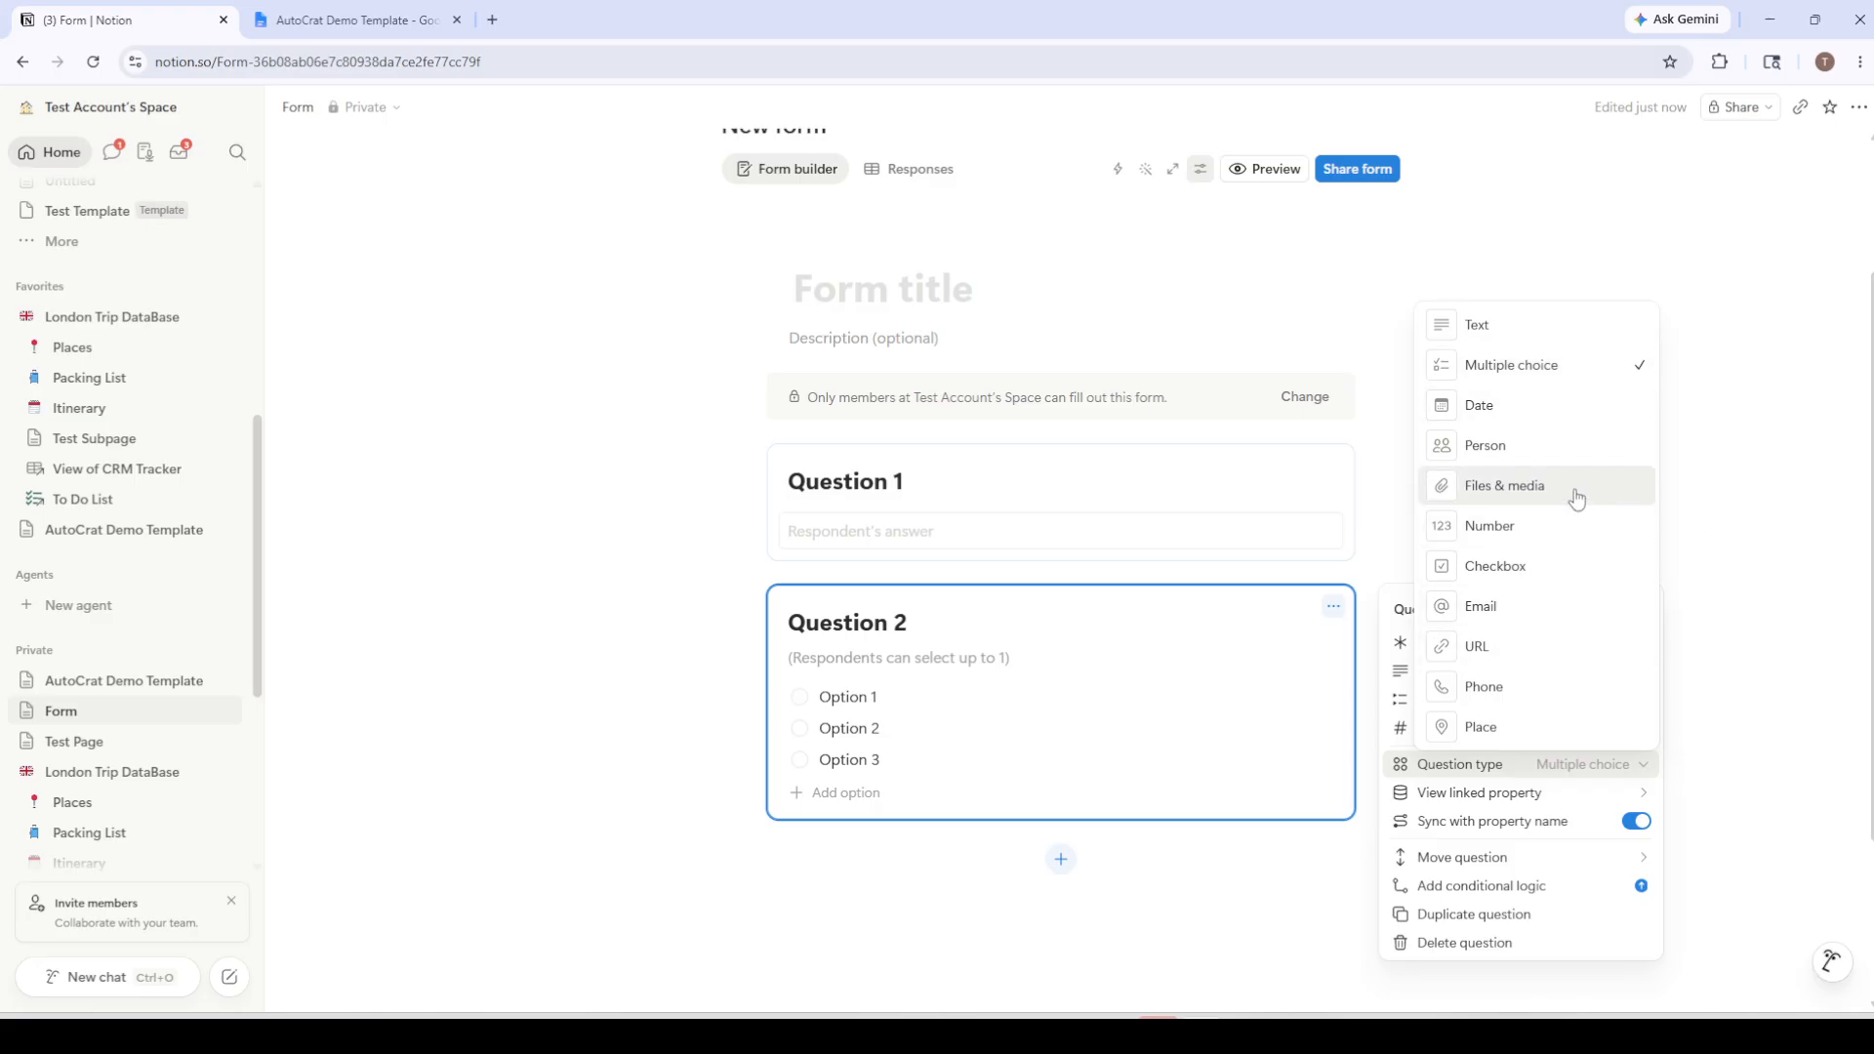
pyautogui.click(1552, 771)
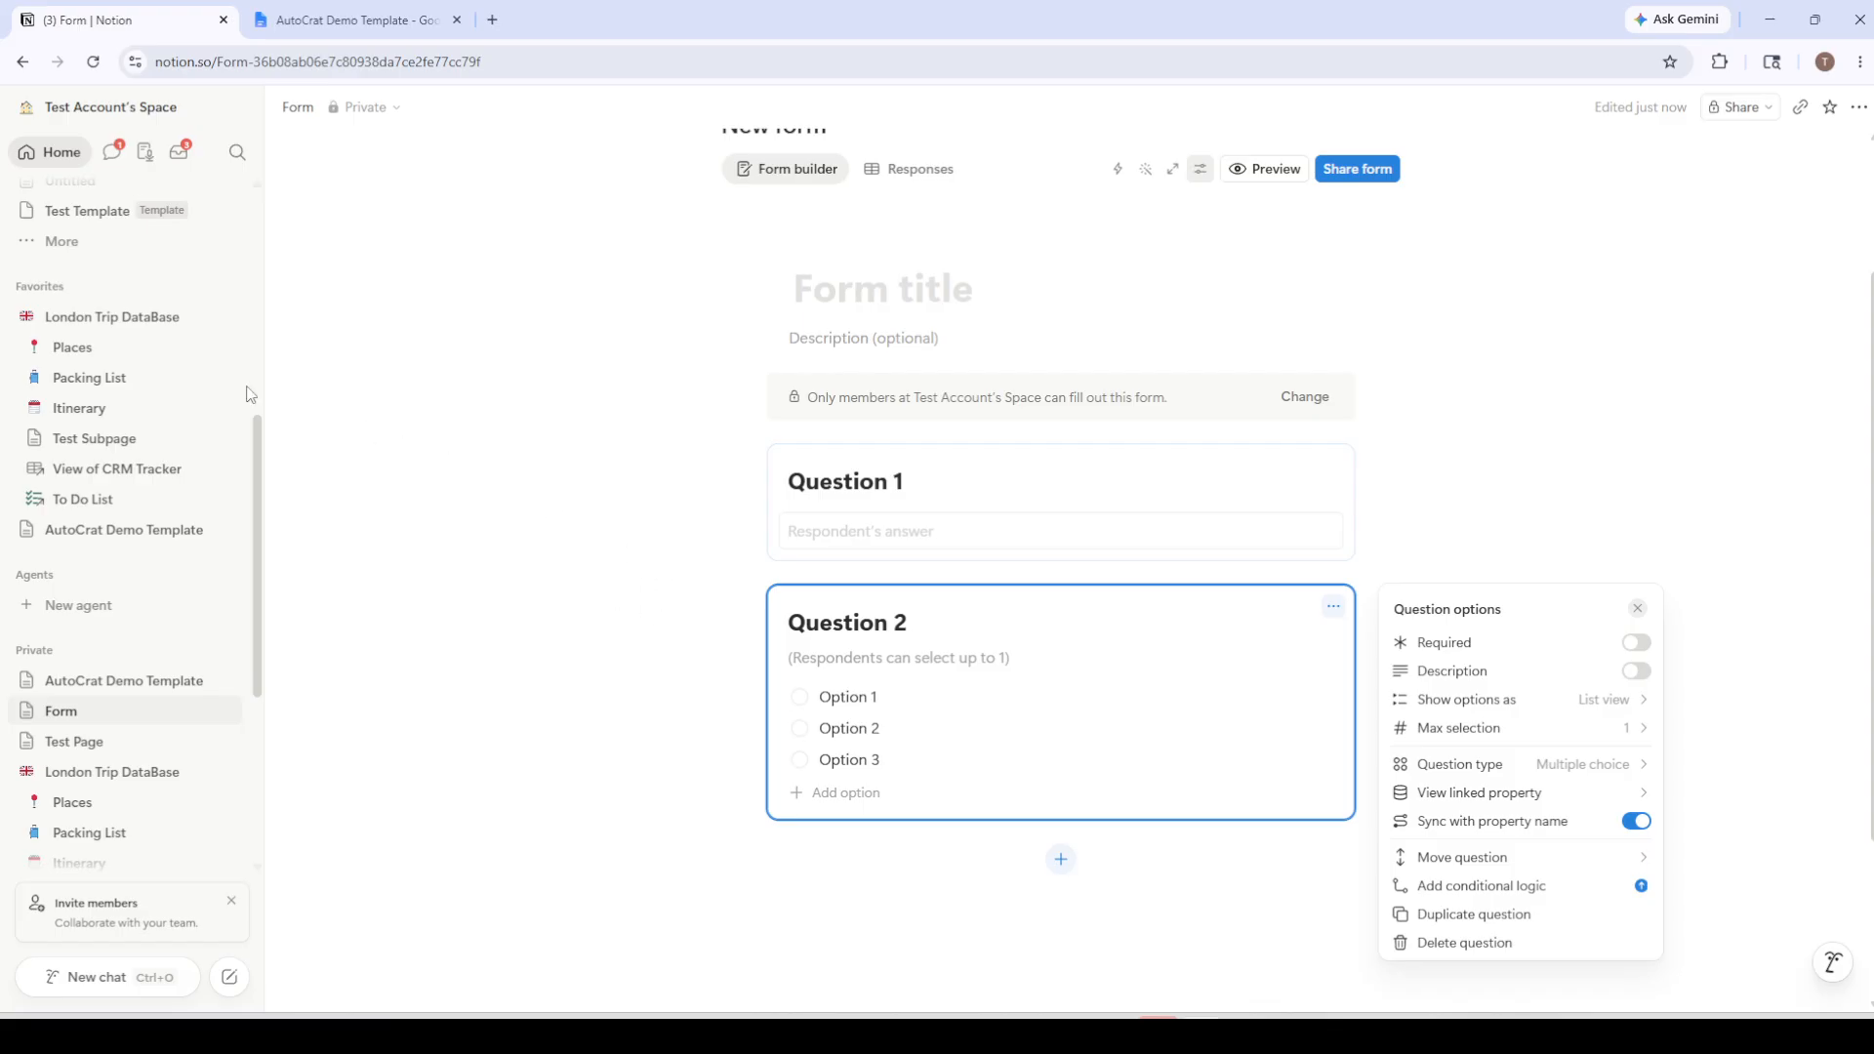
# Open the London Trip DataBase page and insert a form below the "Your home base for the London trip" toggle heading.
pyautogui.click(119, 321)
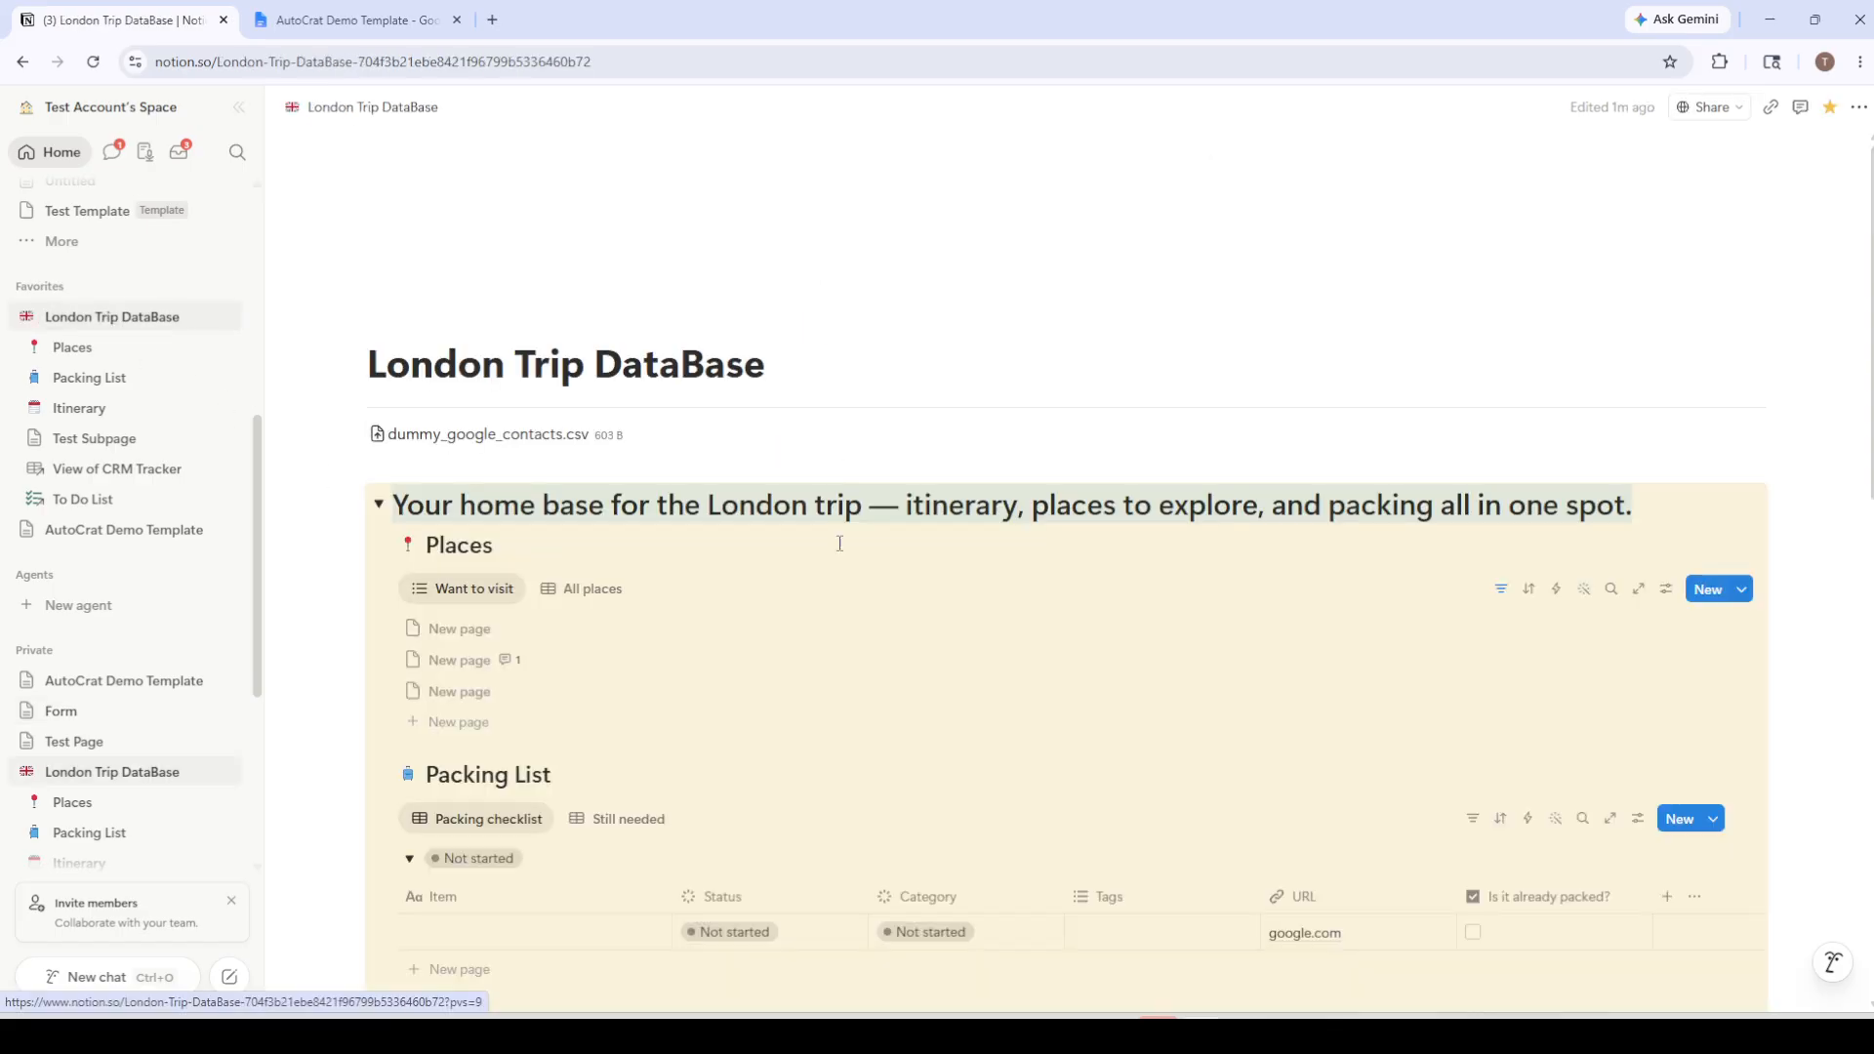
pyautogui.scroll(-4, 709, 543)
pyautogui.scroll(3, 707, 555)
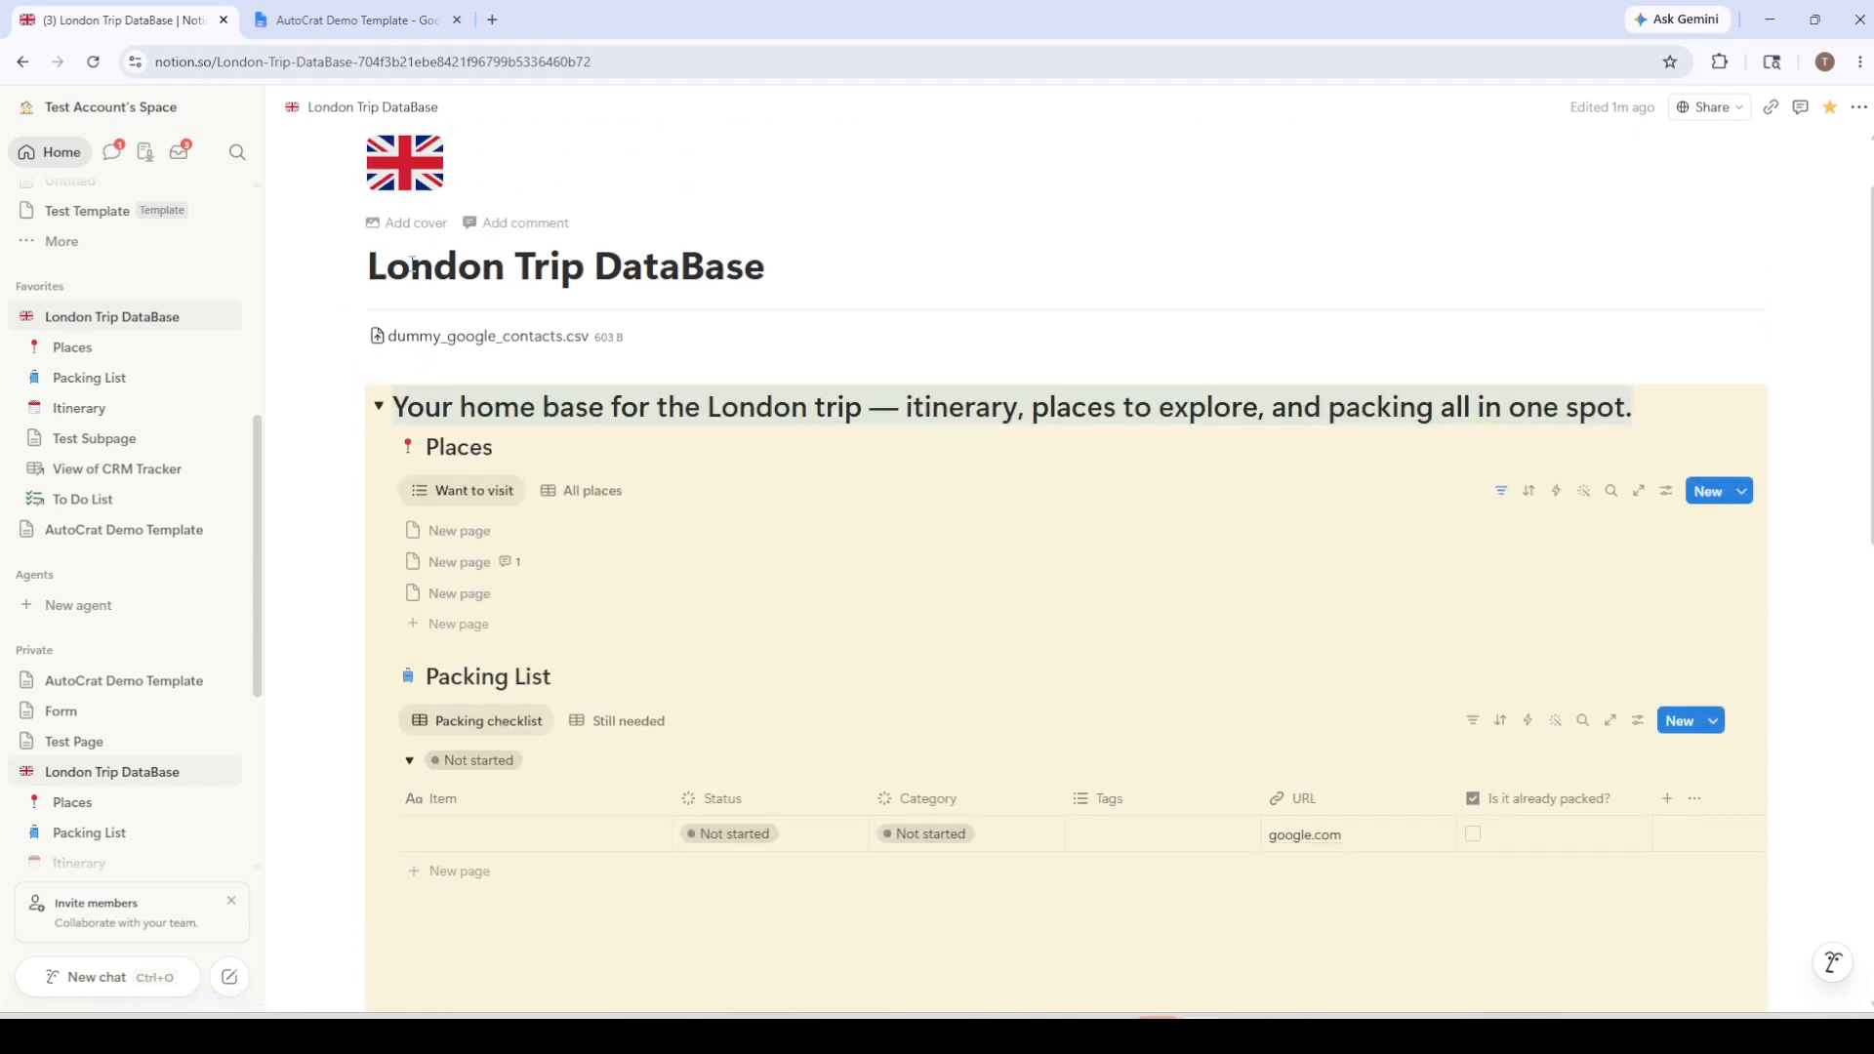
pyautogui.scroll(1, 359, 306)
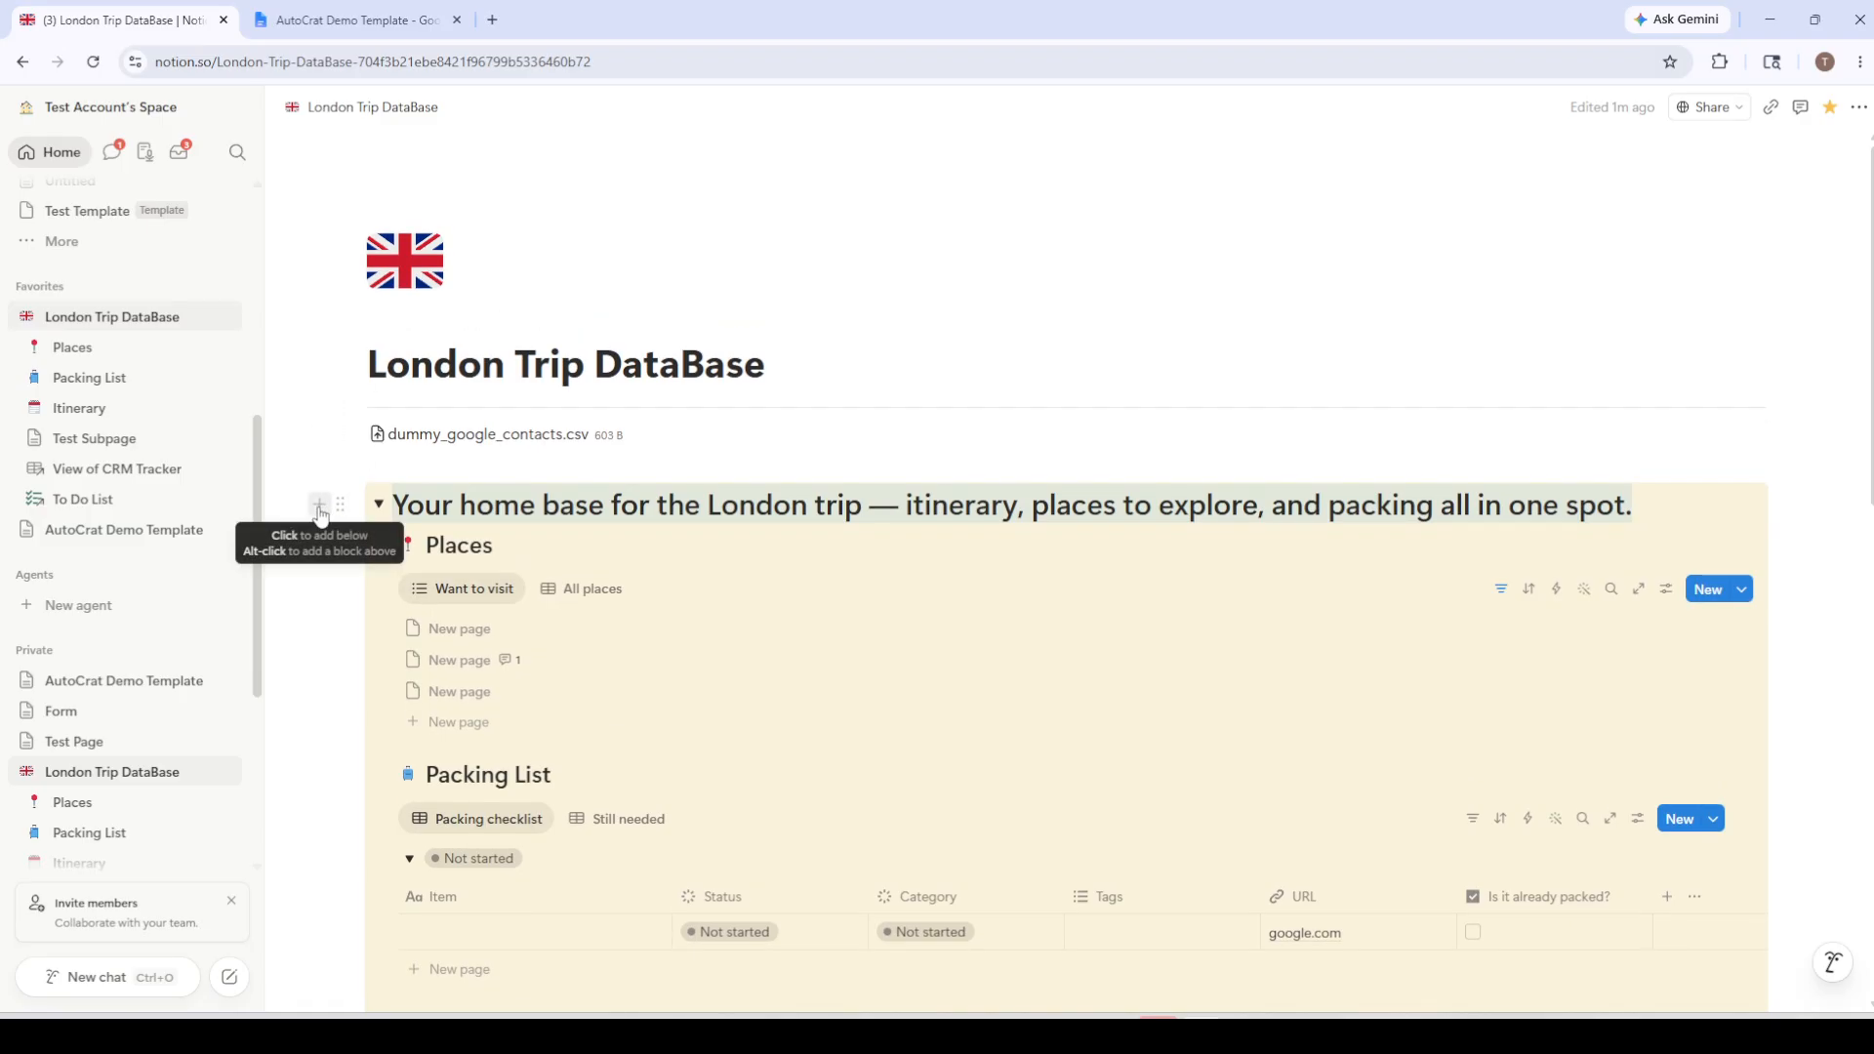
pyautogui.click(319, 506)
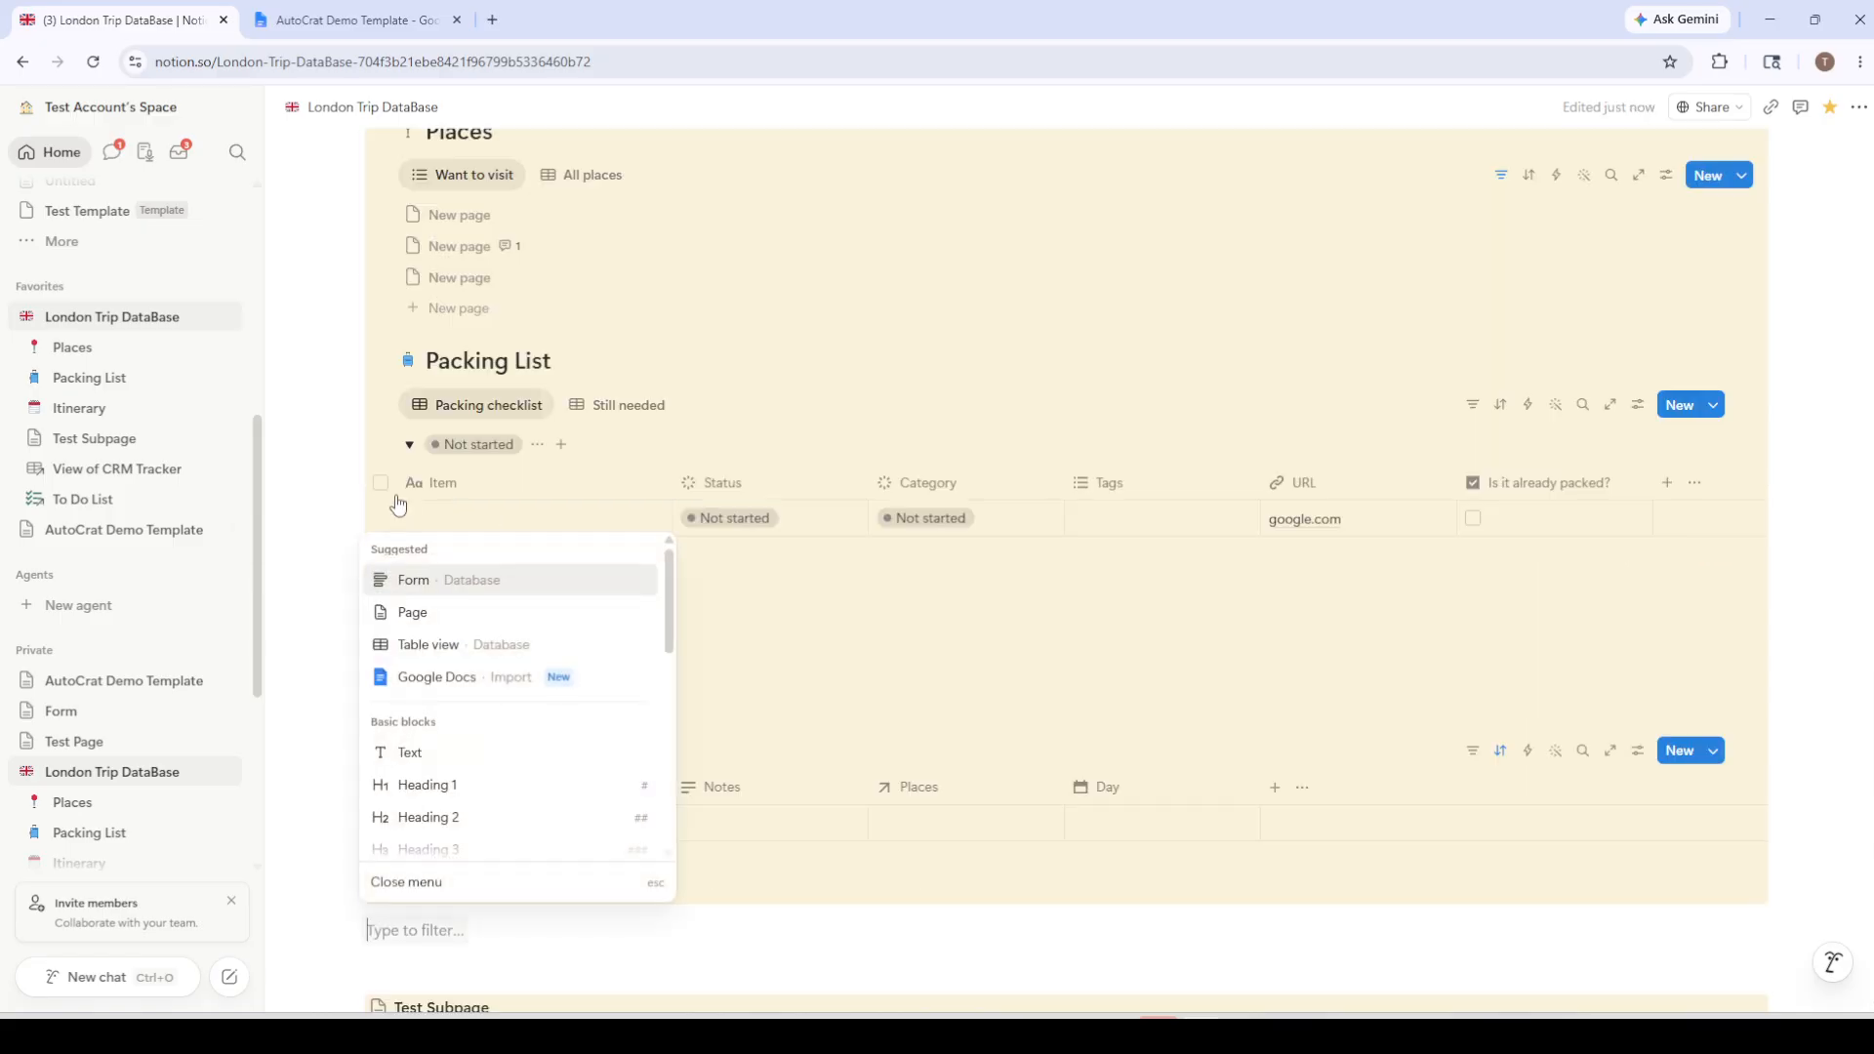
pyautogui.click(408, 583)
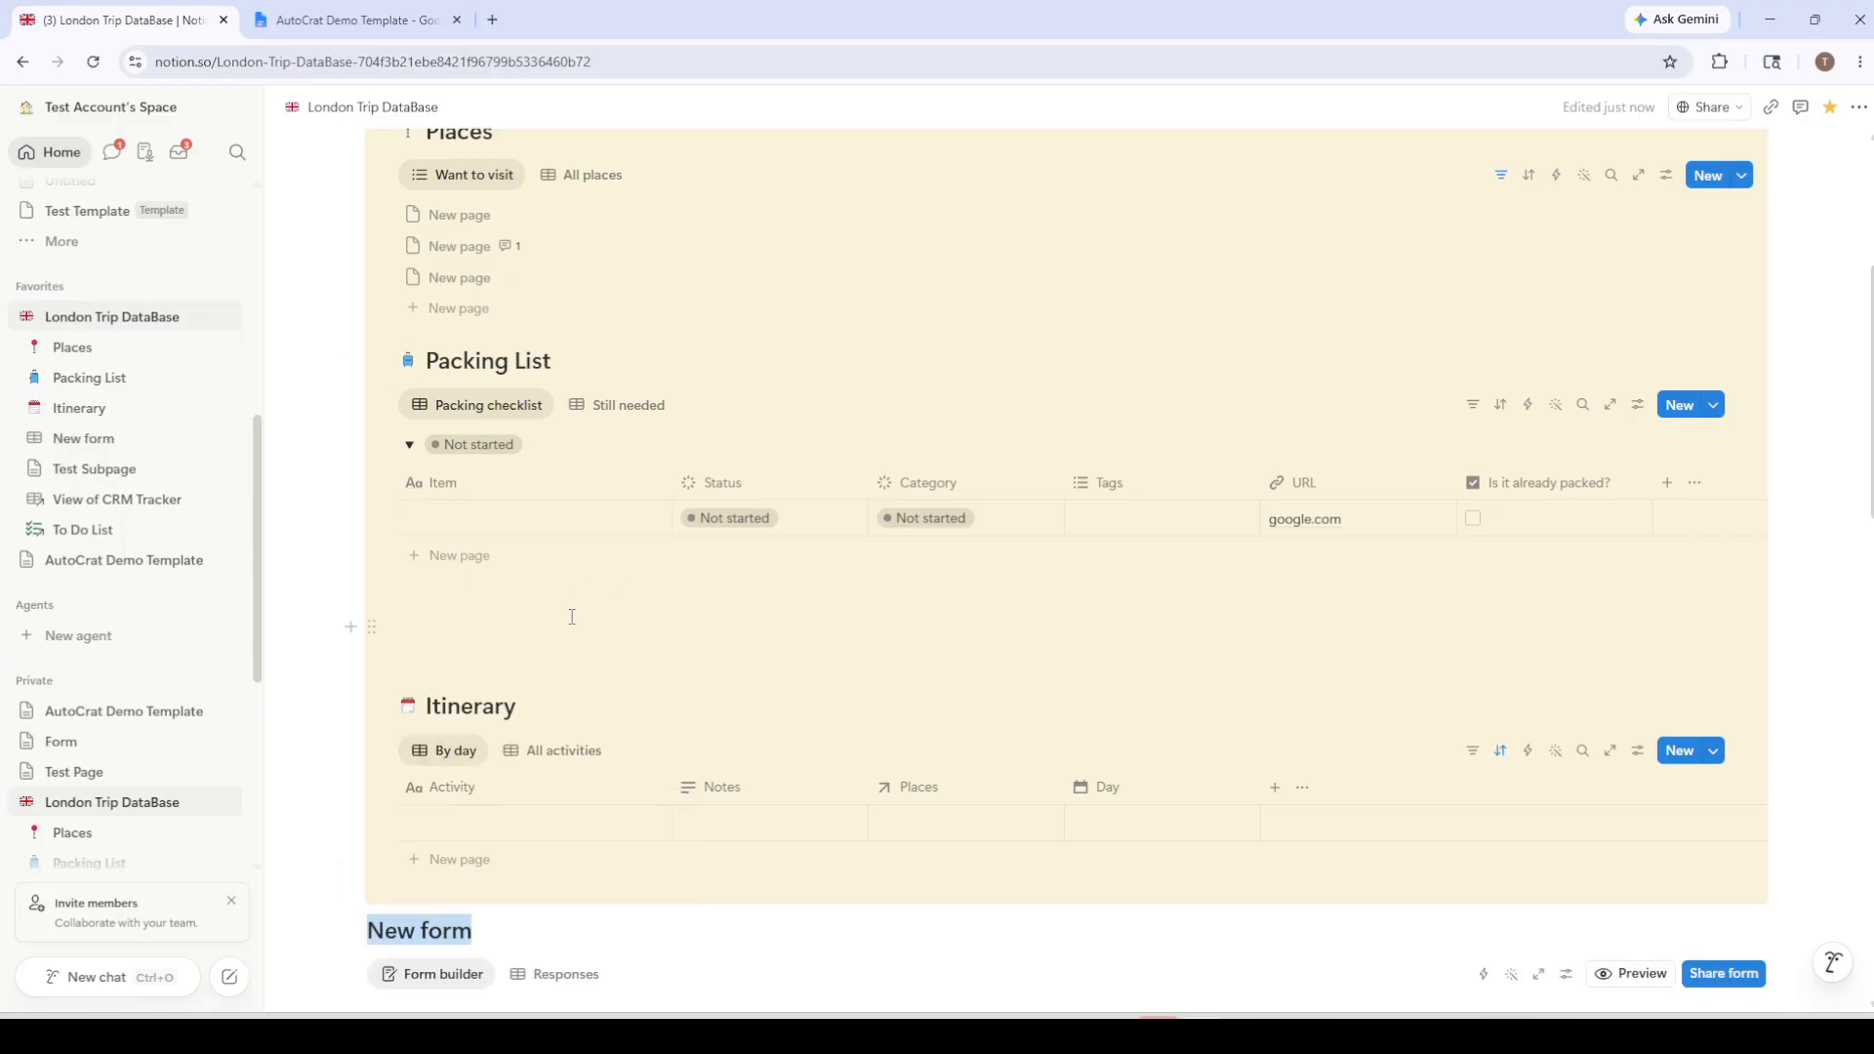
# Examine the form's default questions on the London Trip DataBase page and check its responses view before returning to the form builder.
pyautogui.scroll(-2, 582, 608)
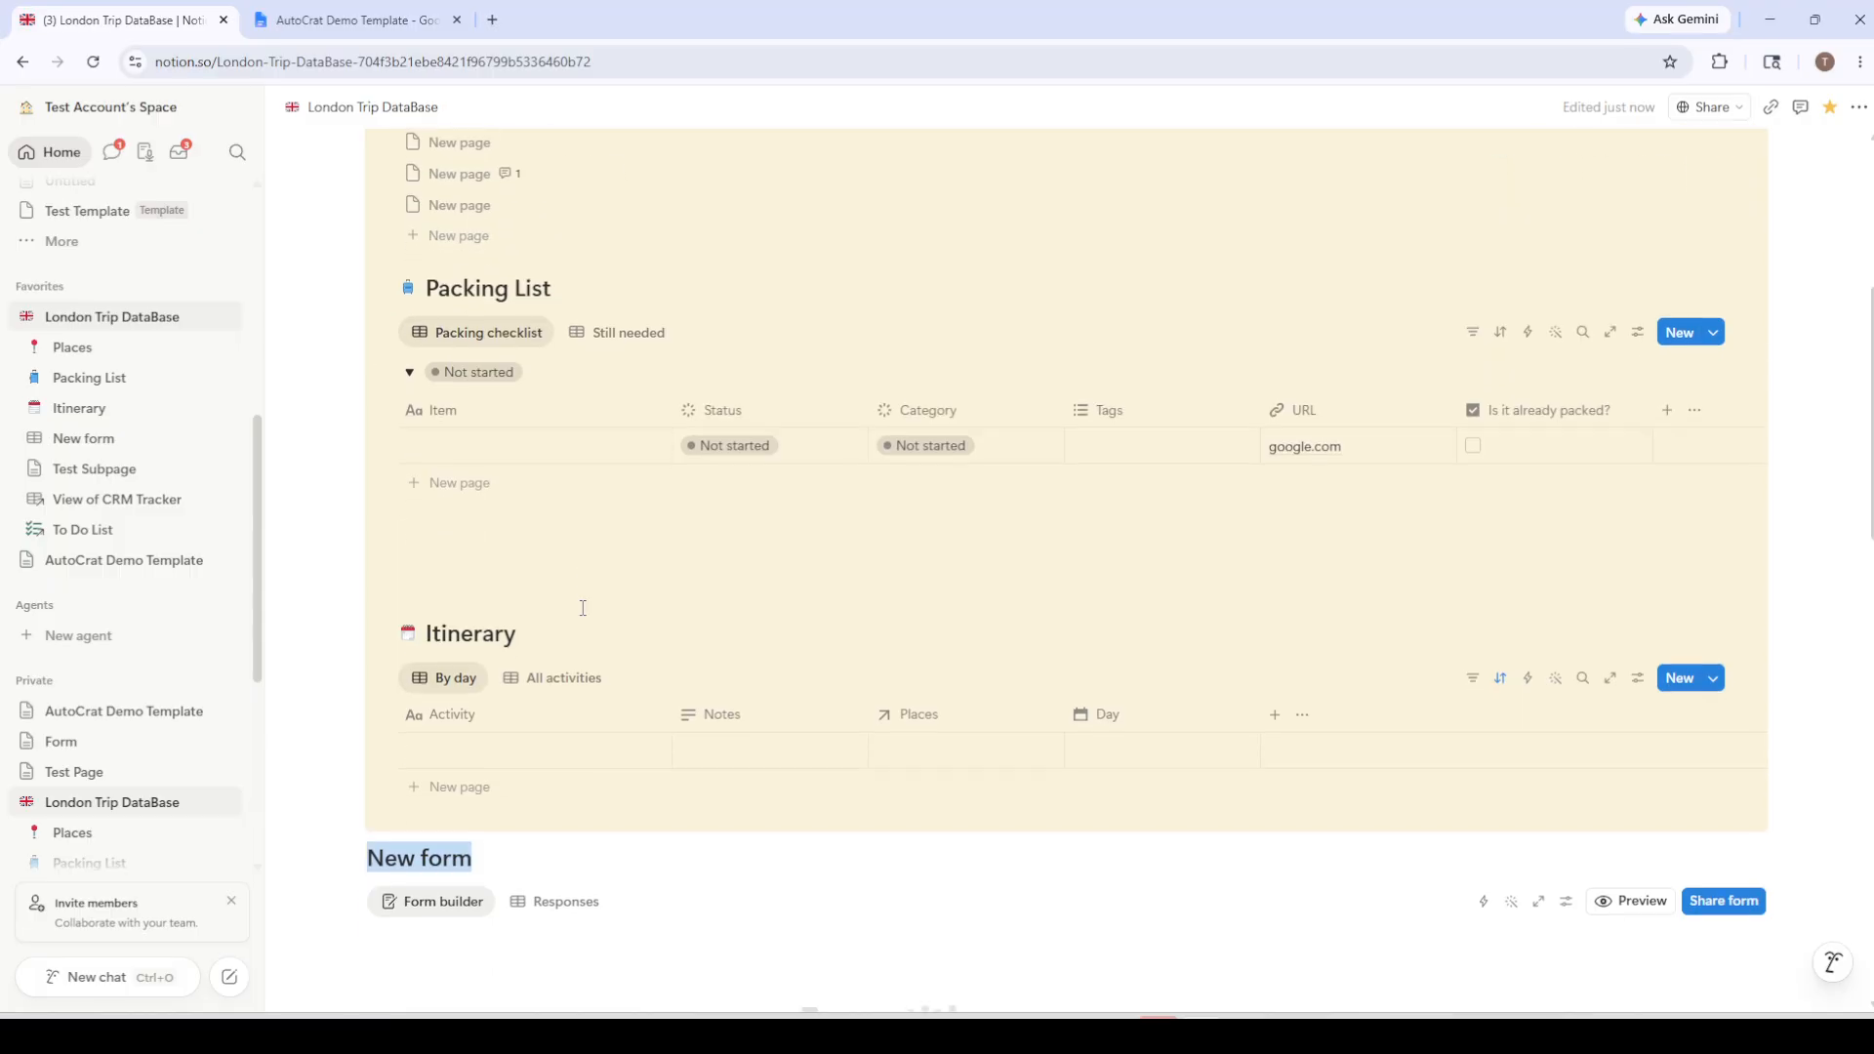
pyautogui.scroll(-2, 616, 608)
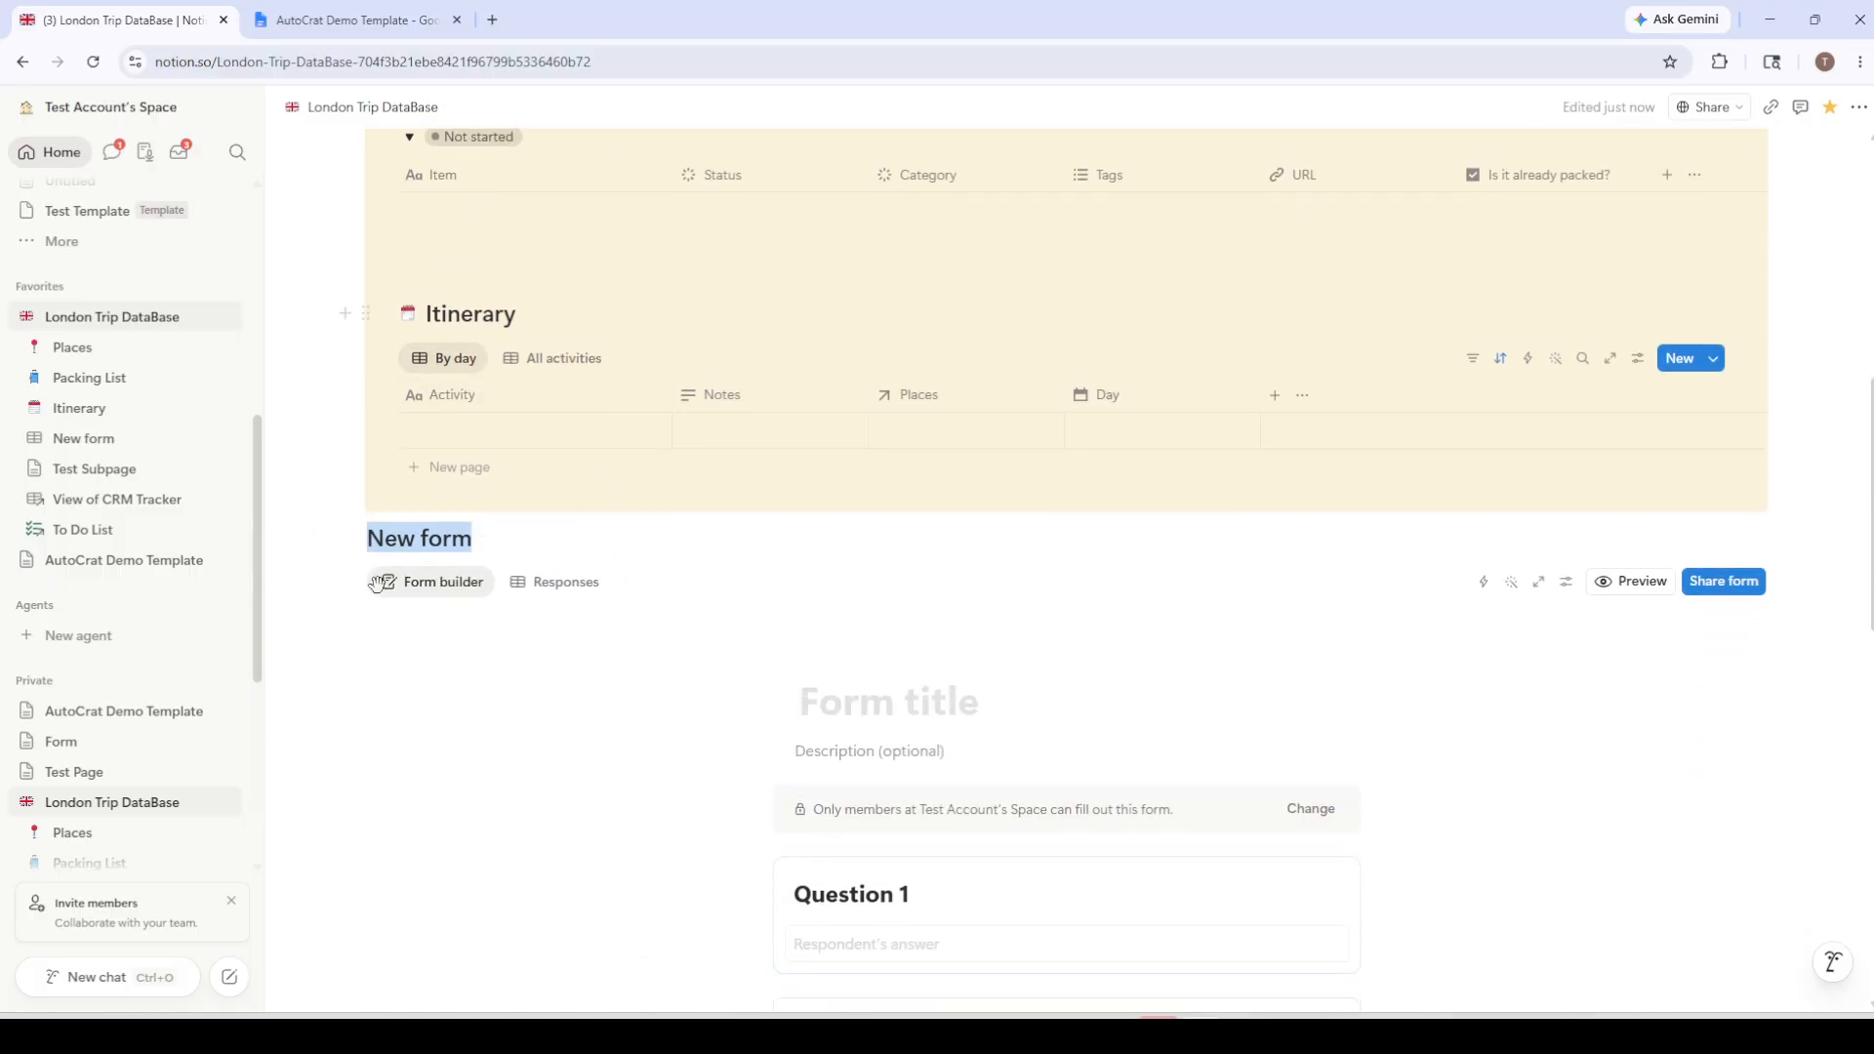
pyautogui.scroll(-2, 556, 546)
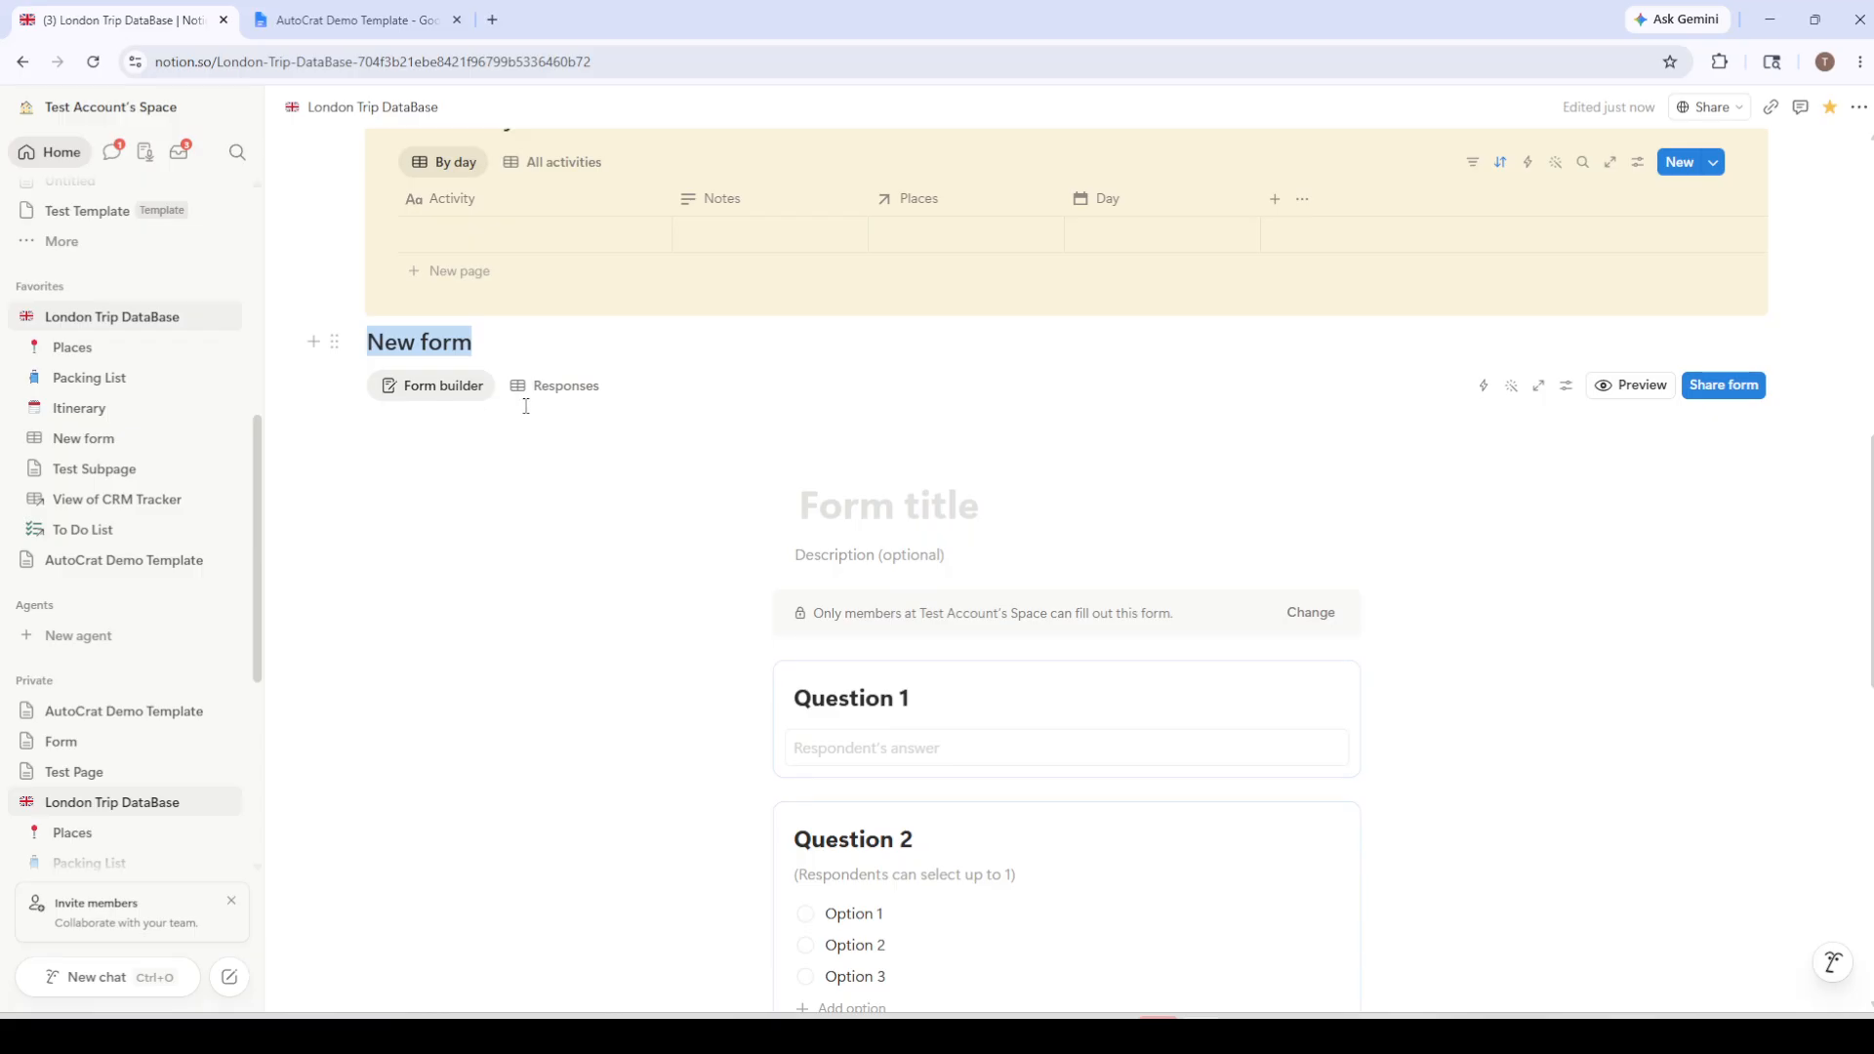
pyautogui.scroll(-2, 619, 519)
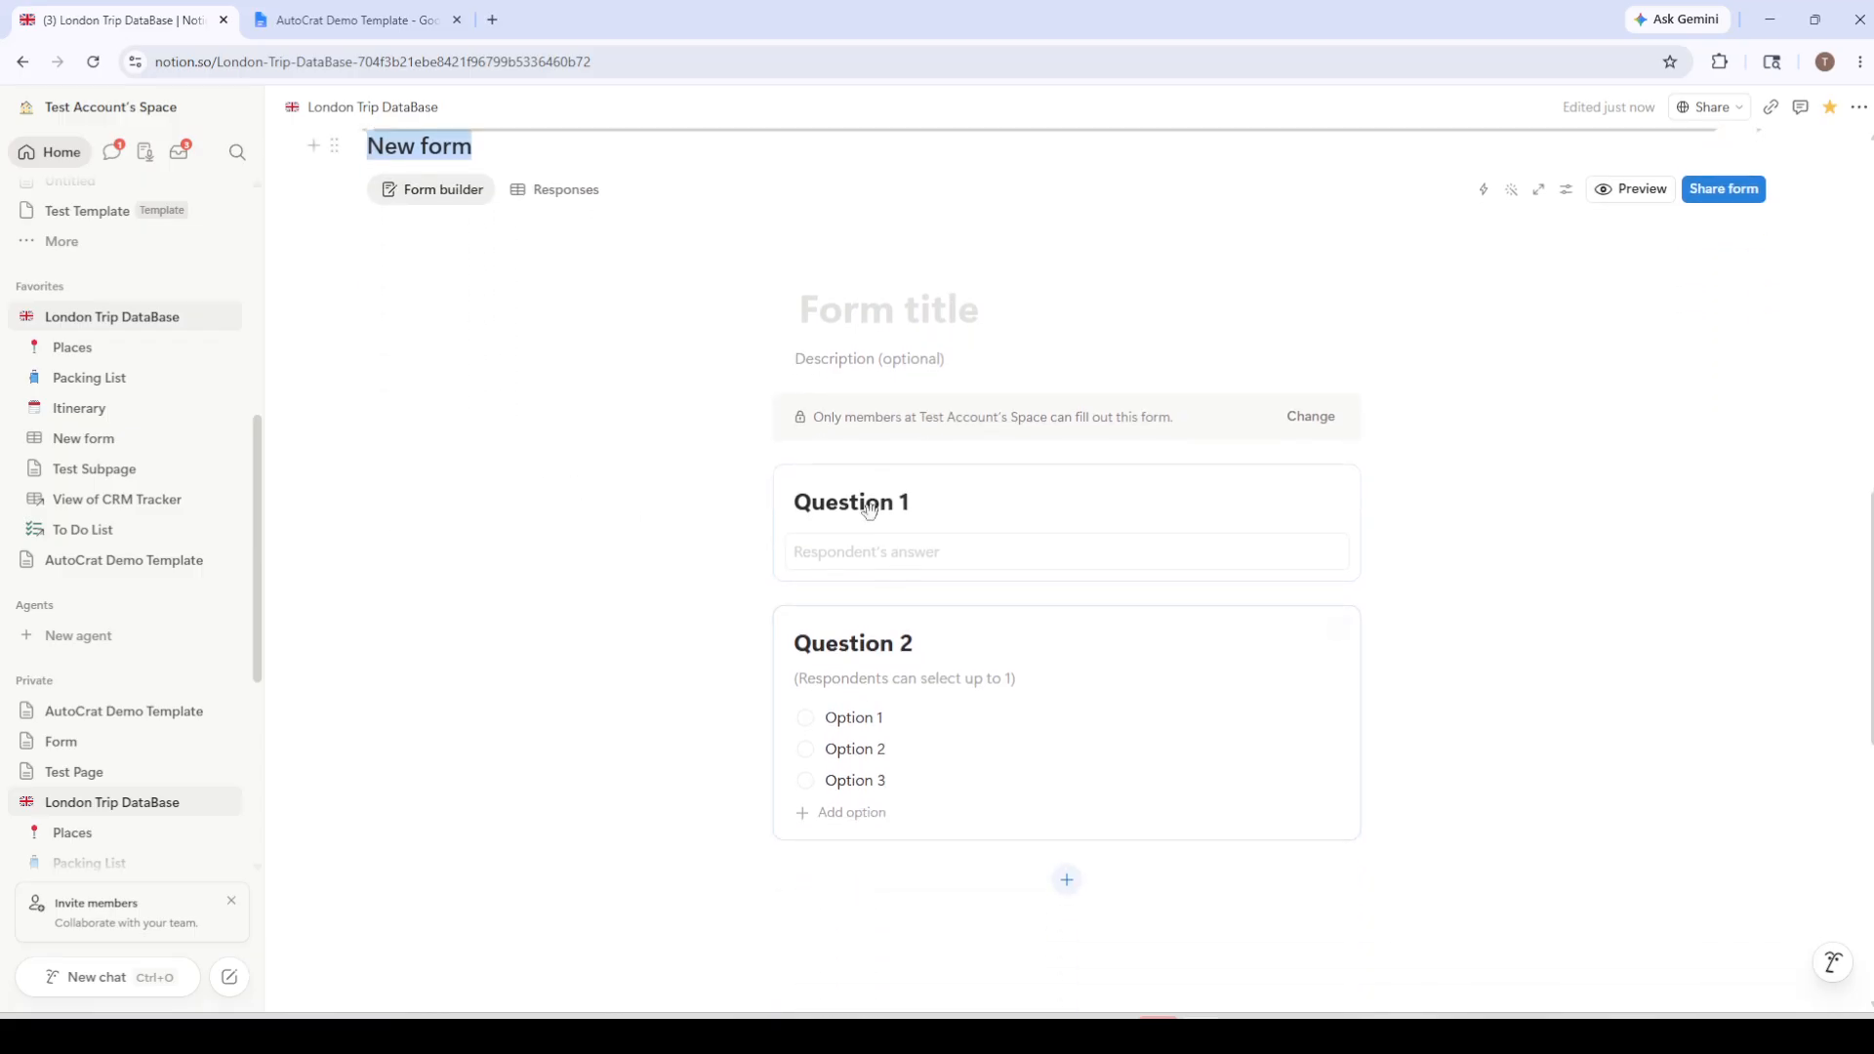
pyautogui.scroll(1, 591, 514)
pyautogui.scroll(1, 592, 513)
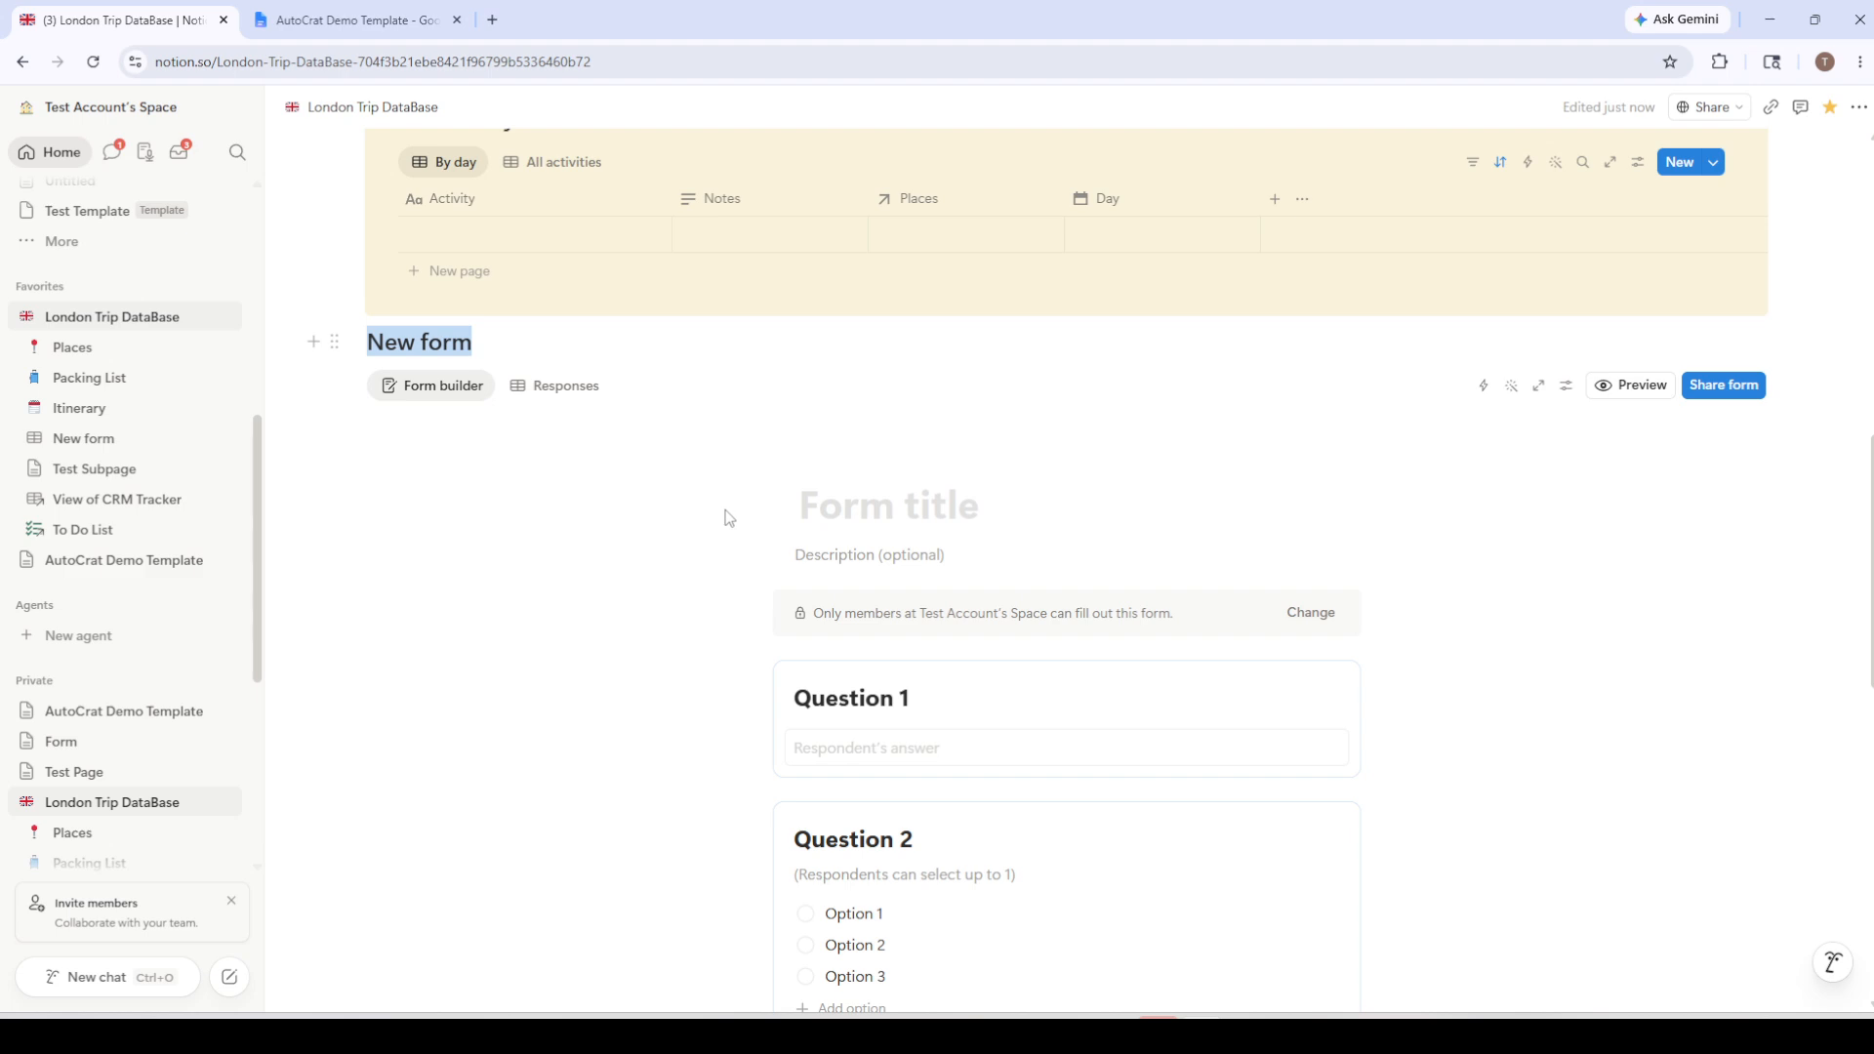
pyautogui.click(532, 390)
pyautogui.click(435, 390)
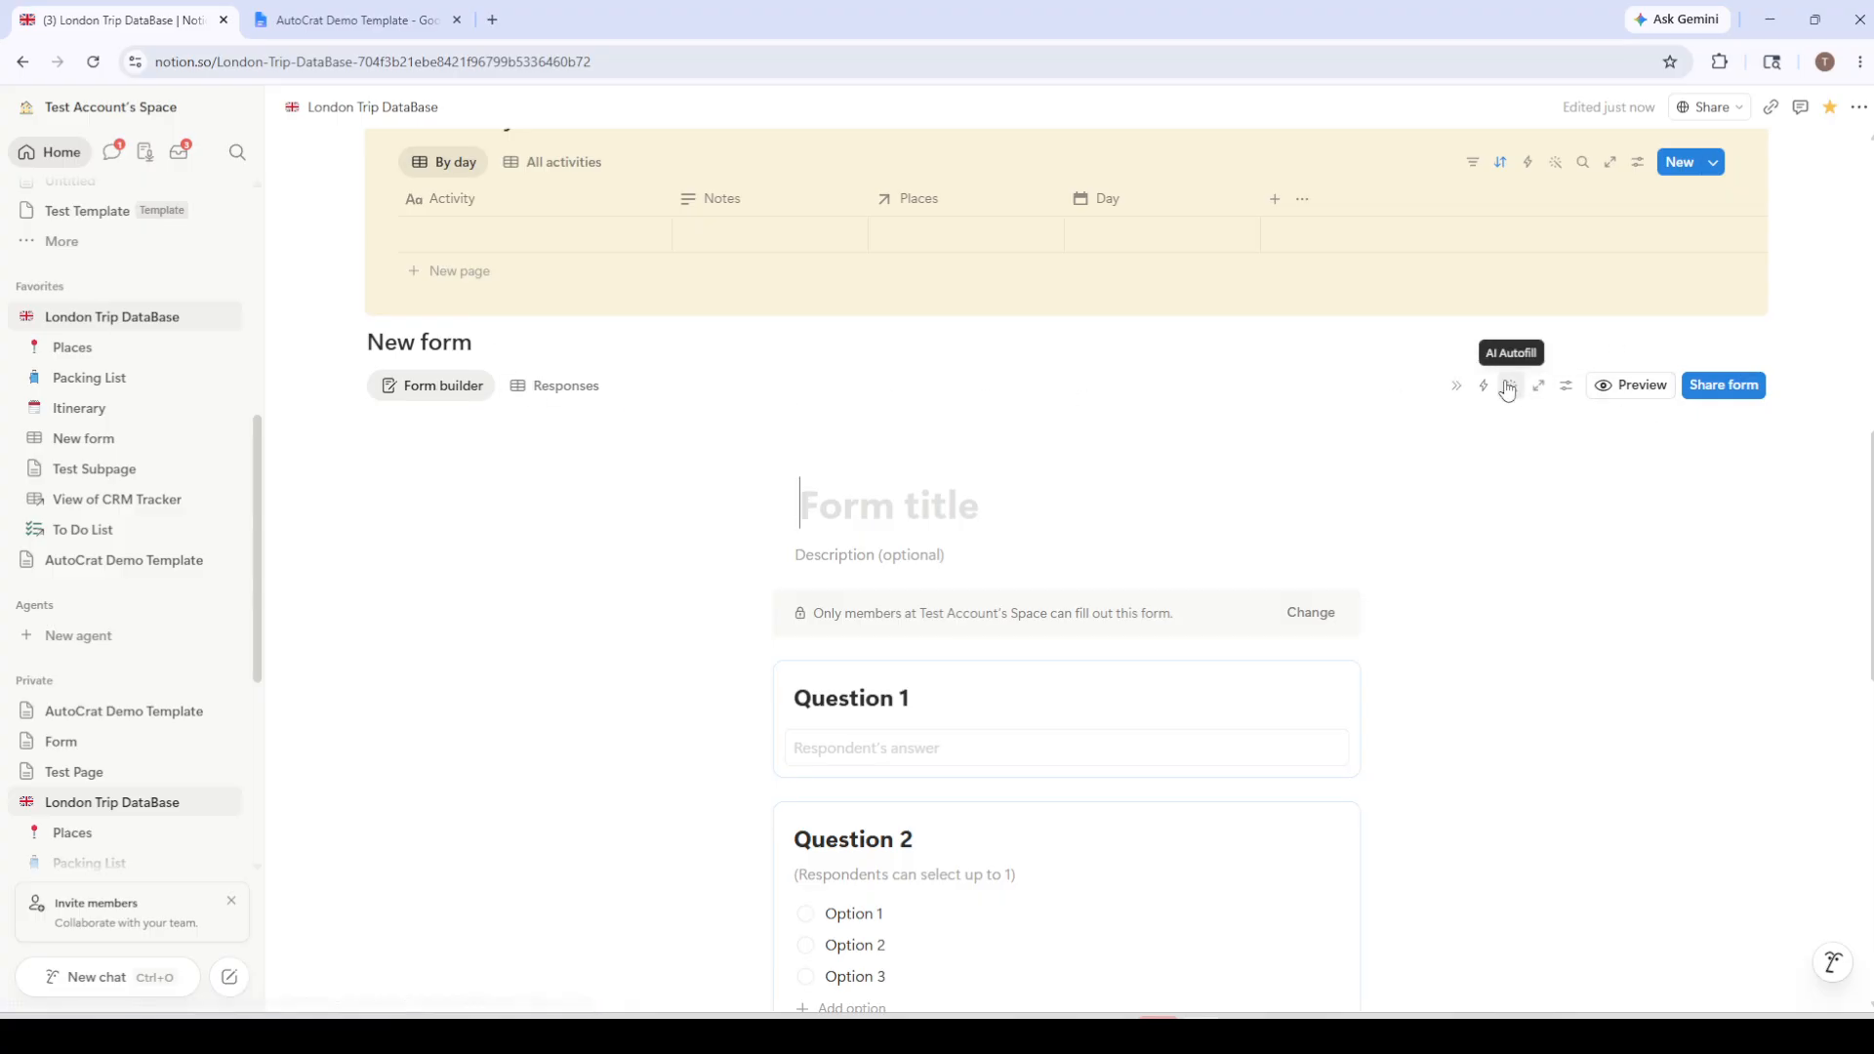
# Review the London Trip form's settings and the question options of Question 2, leaving both as they are.
pyautogui.click(1566, 391)
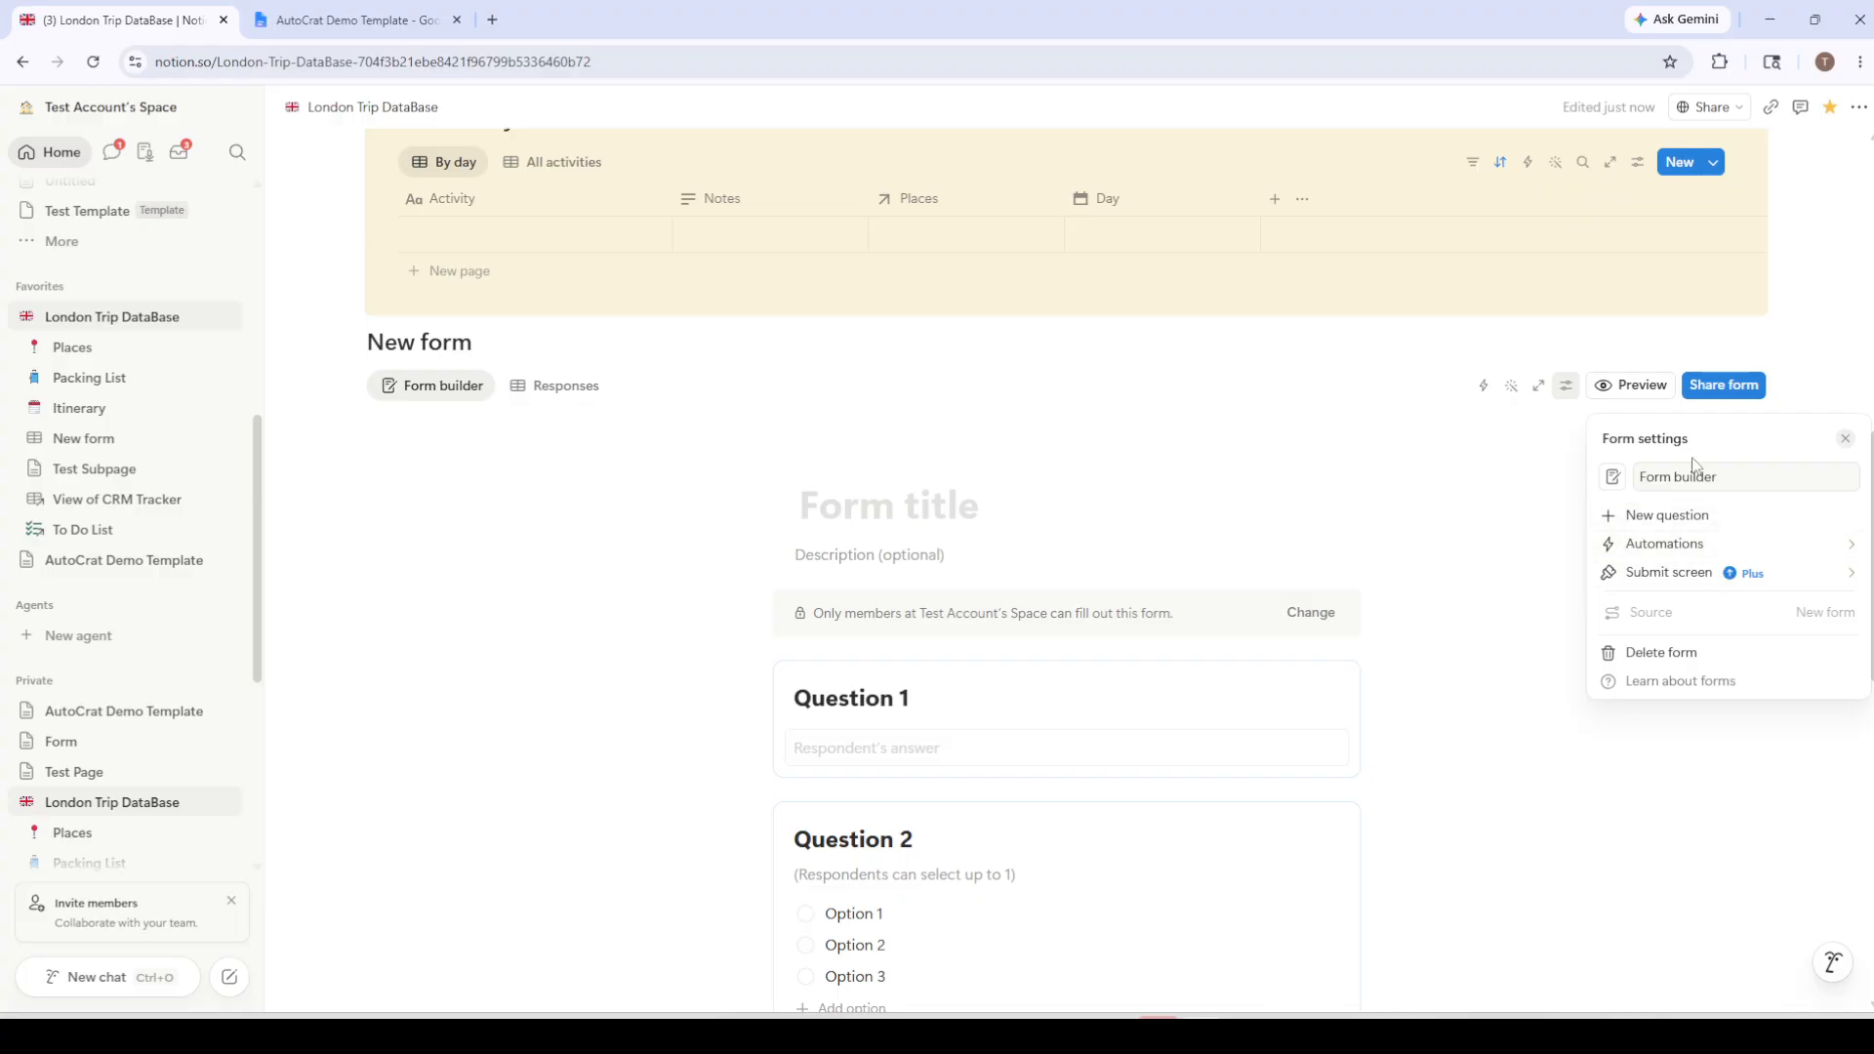
pyautogui.click(1343, 486)
pyautogui.scroll(-3, 1142, 493)
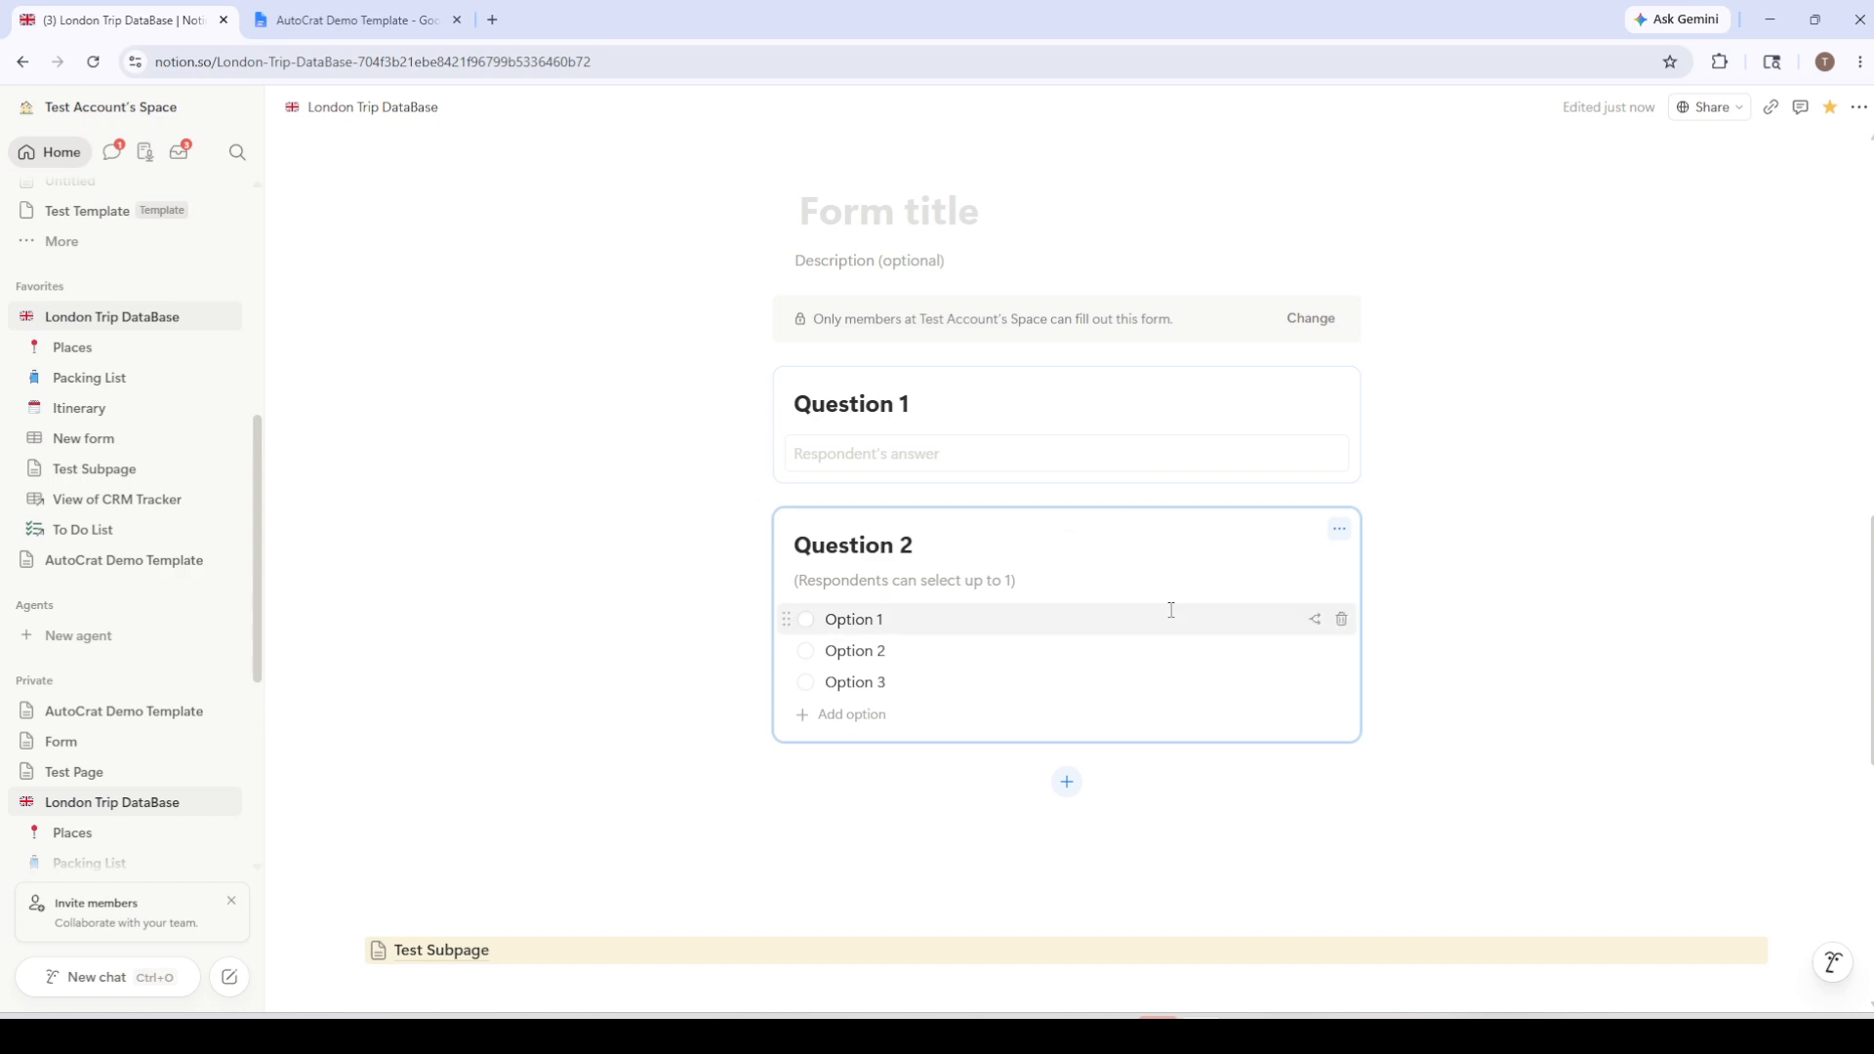
pyautogui.click(1339, 529)
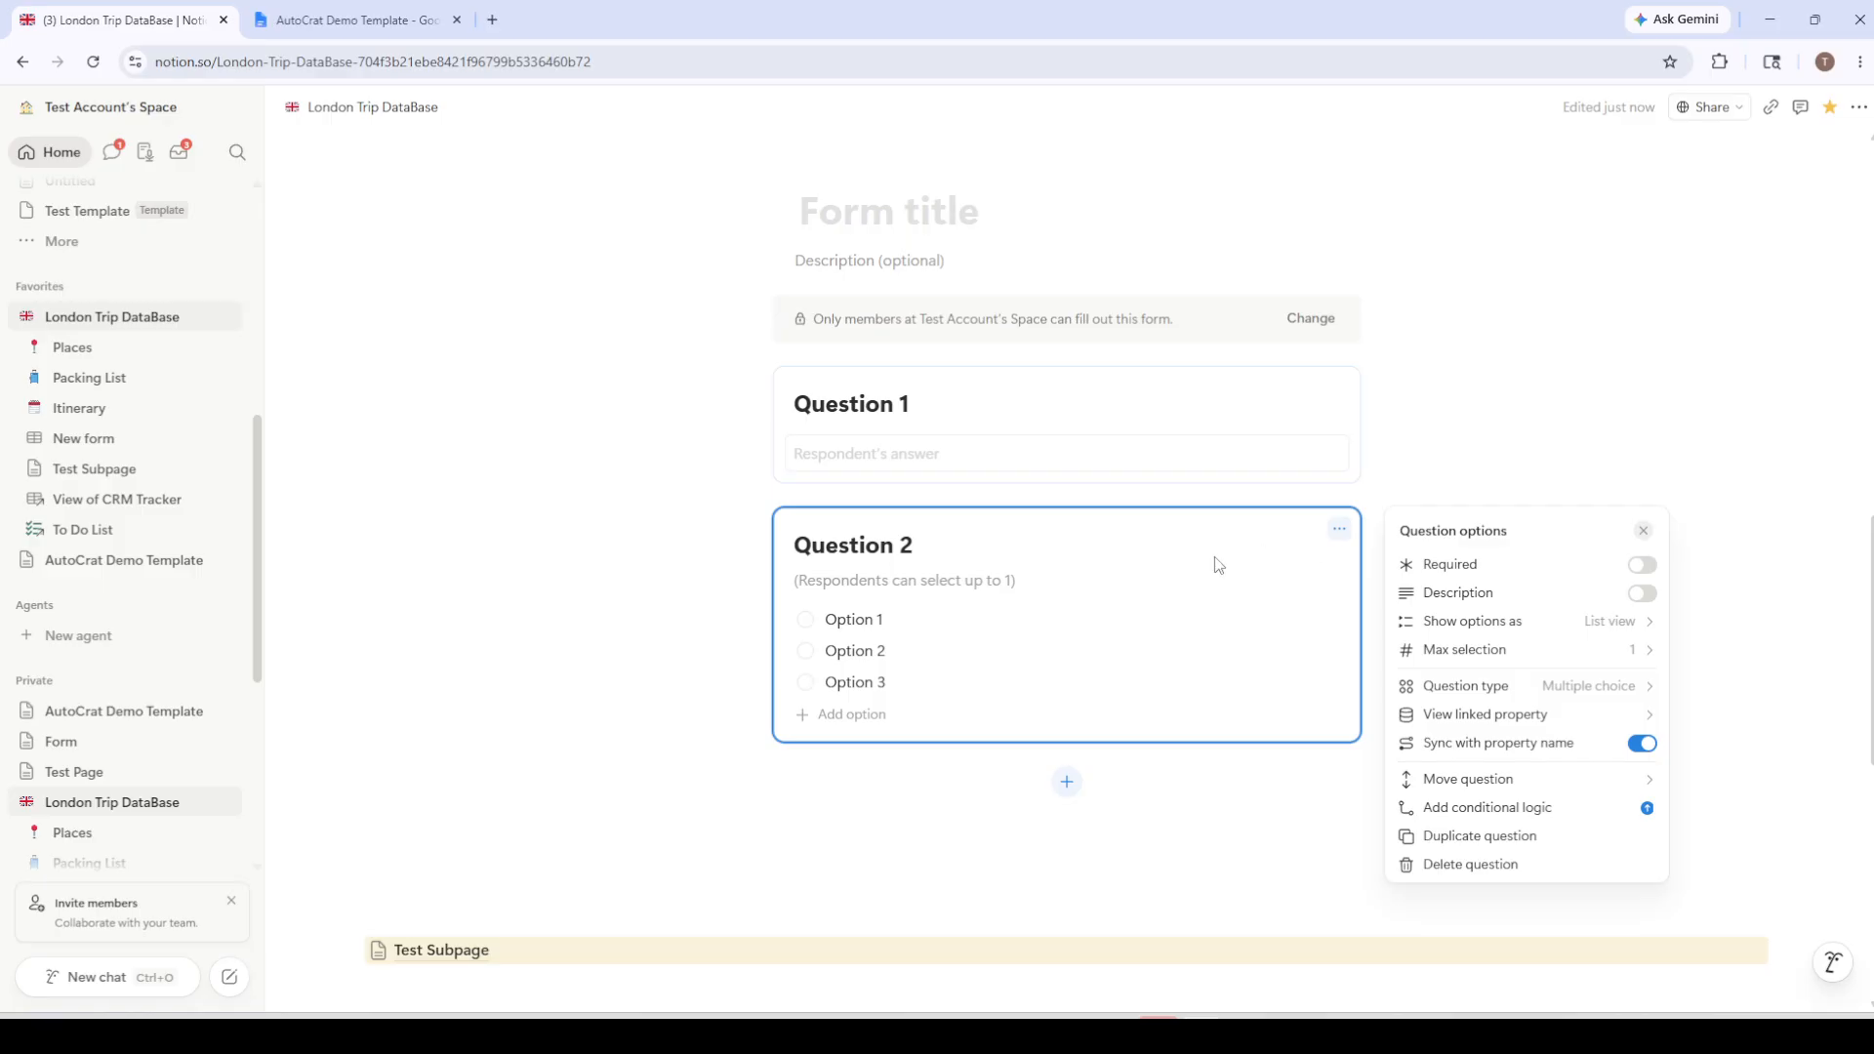
pyautogui.click(1113, 469)
# Review the form's responses table and the content beneath it, and return to the form builder.
pyautogui.scroll(4, 1142, 474)
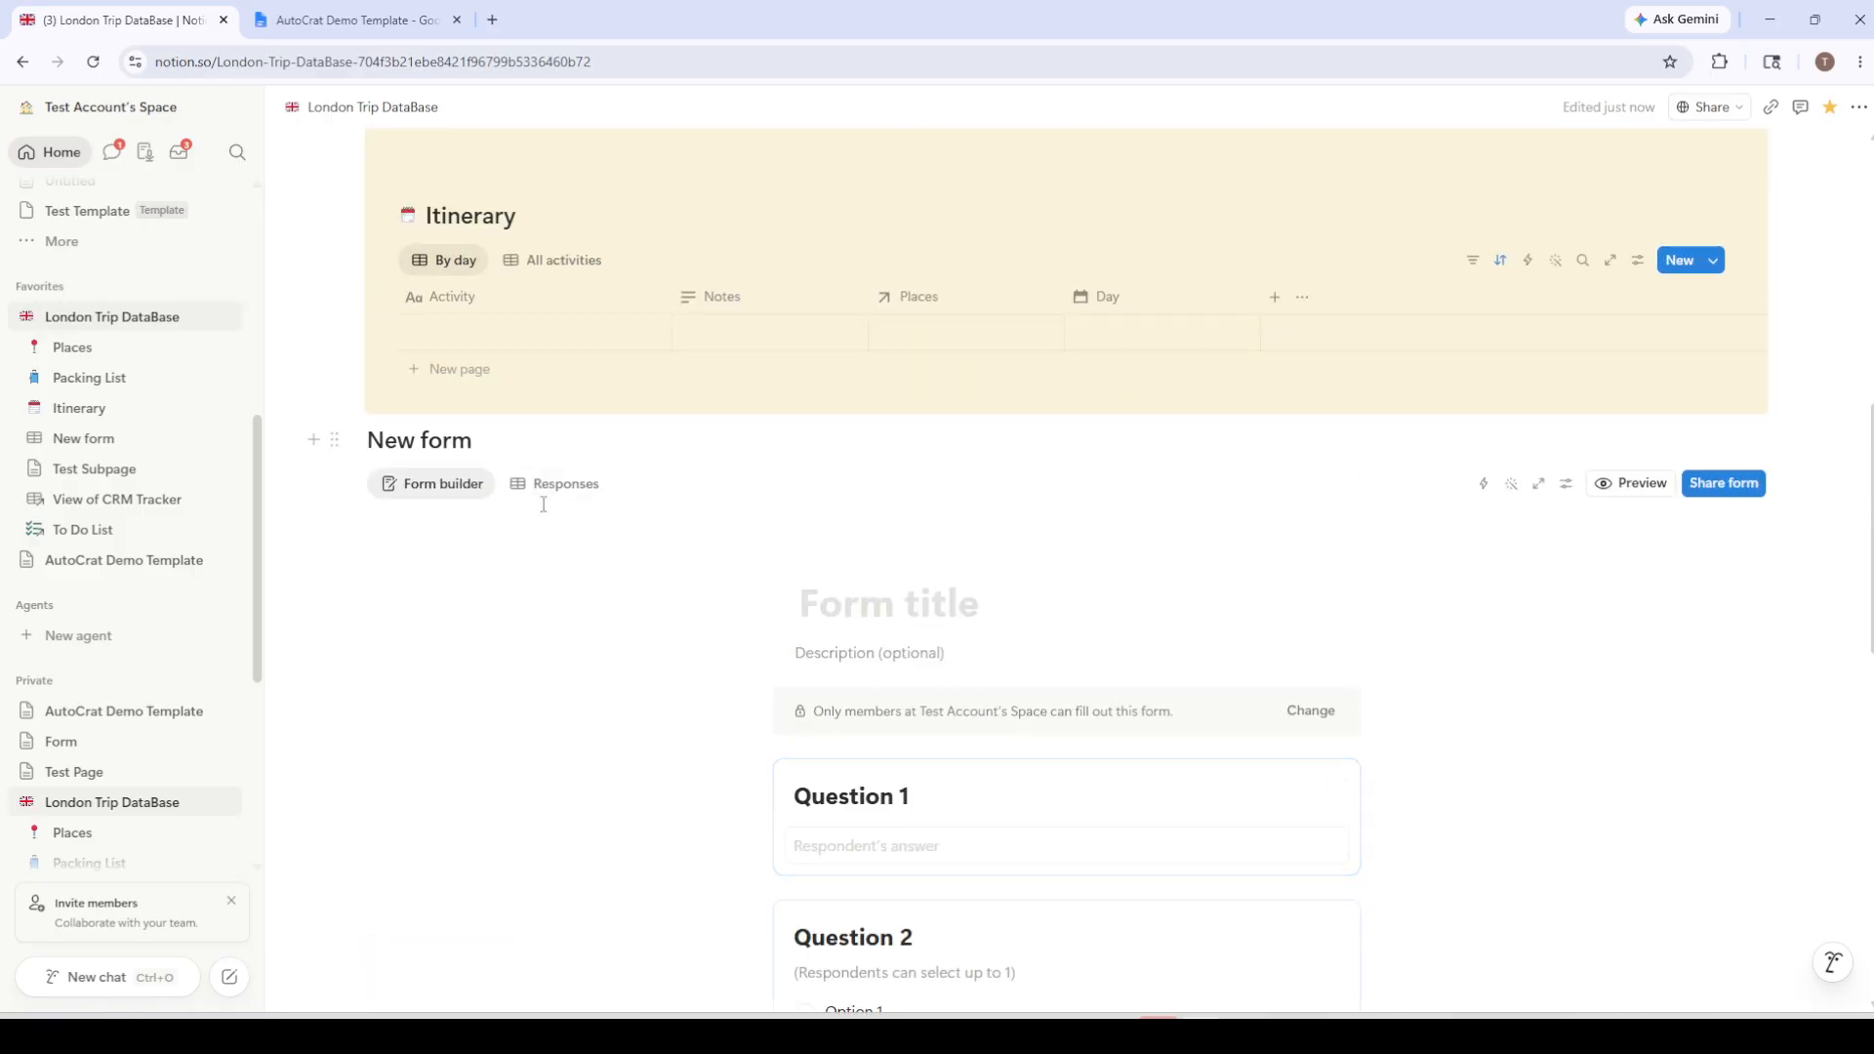
pyautogui.click(545, 485)
pyautogui.scroll(-4, 863, 589)
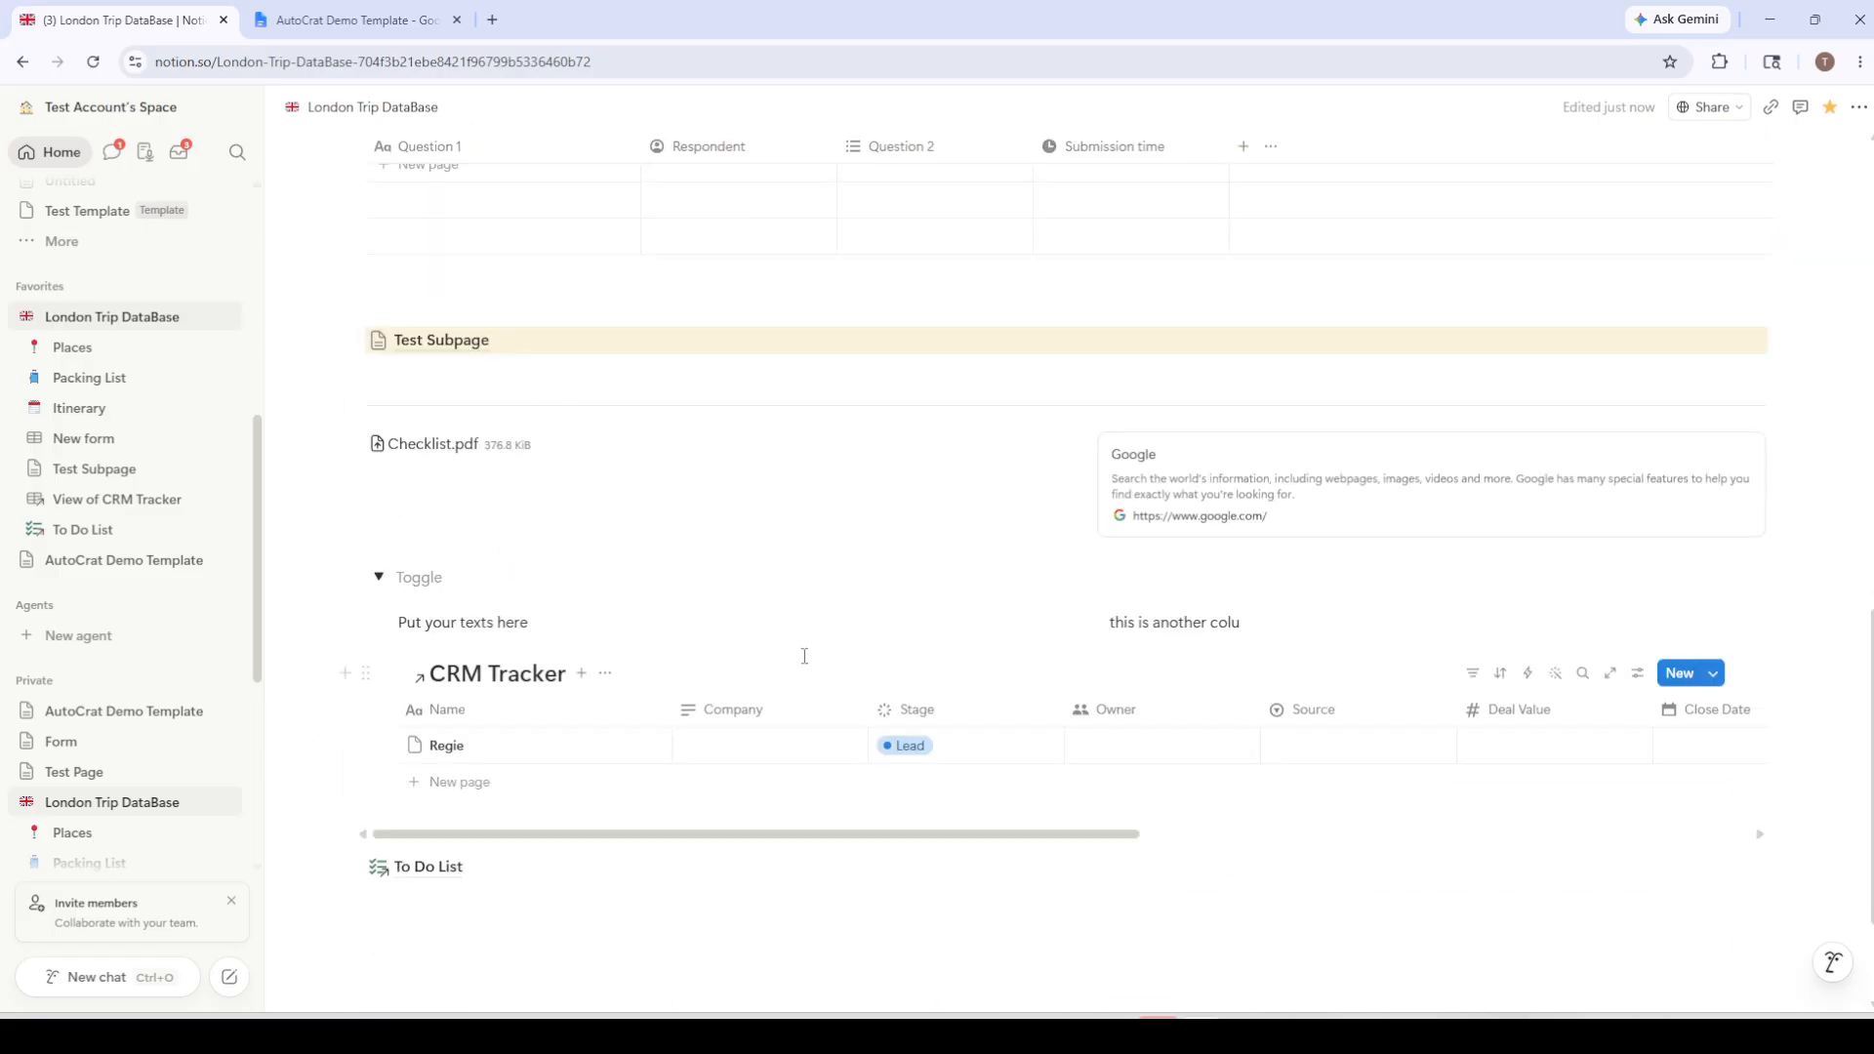
pyautogui.scroll(4, 776, 600)
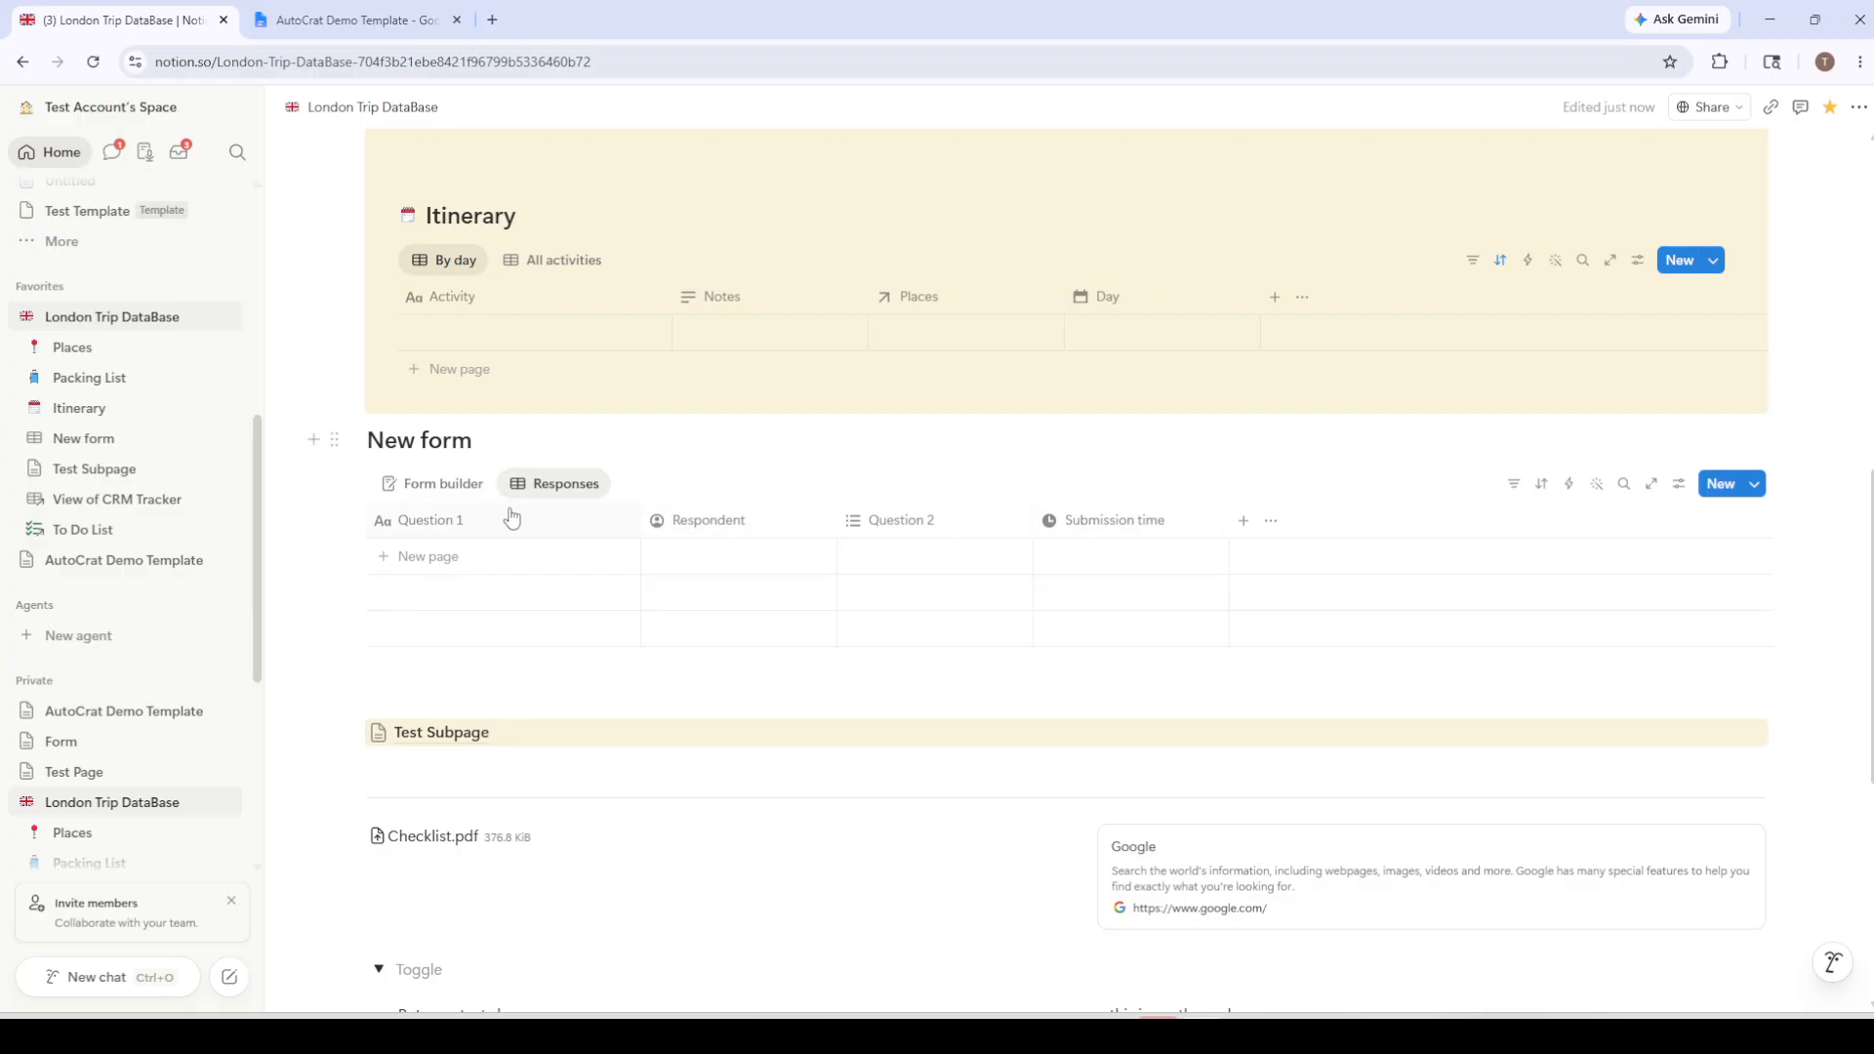
pyautogui.click(445, 491)
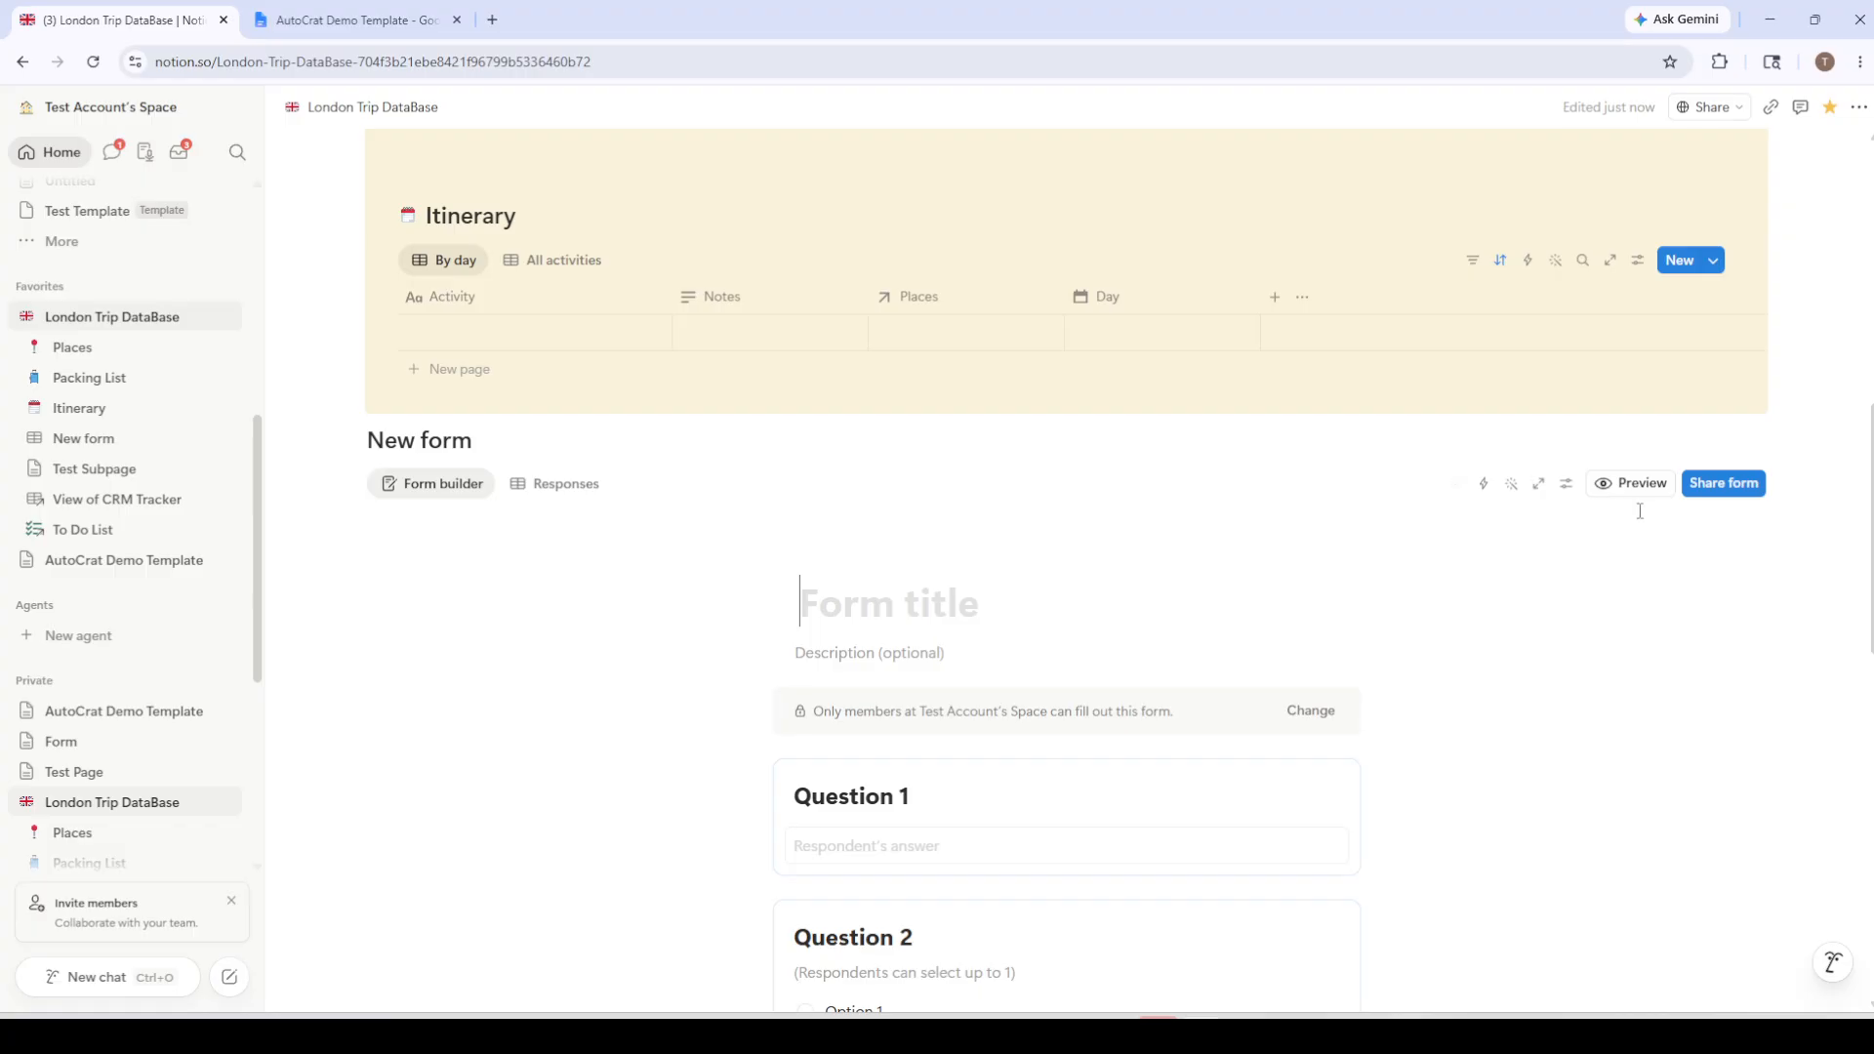
# Review the form's sharing options for respondents, anonymity and submission access, and check the form settings again.
pyautogui.click(1711, 492)
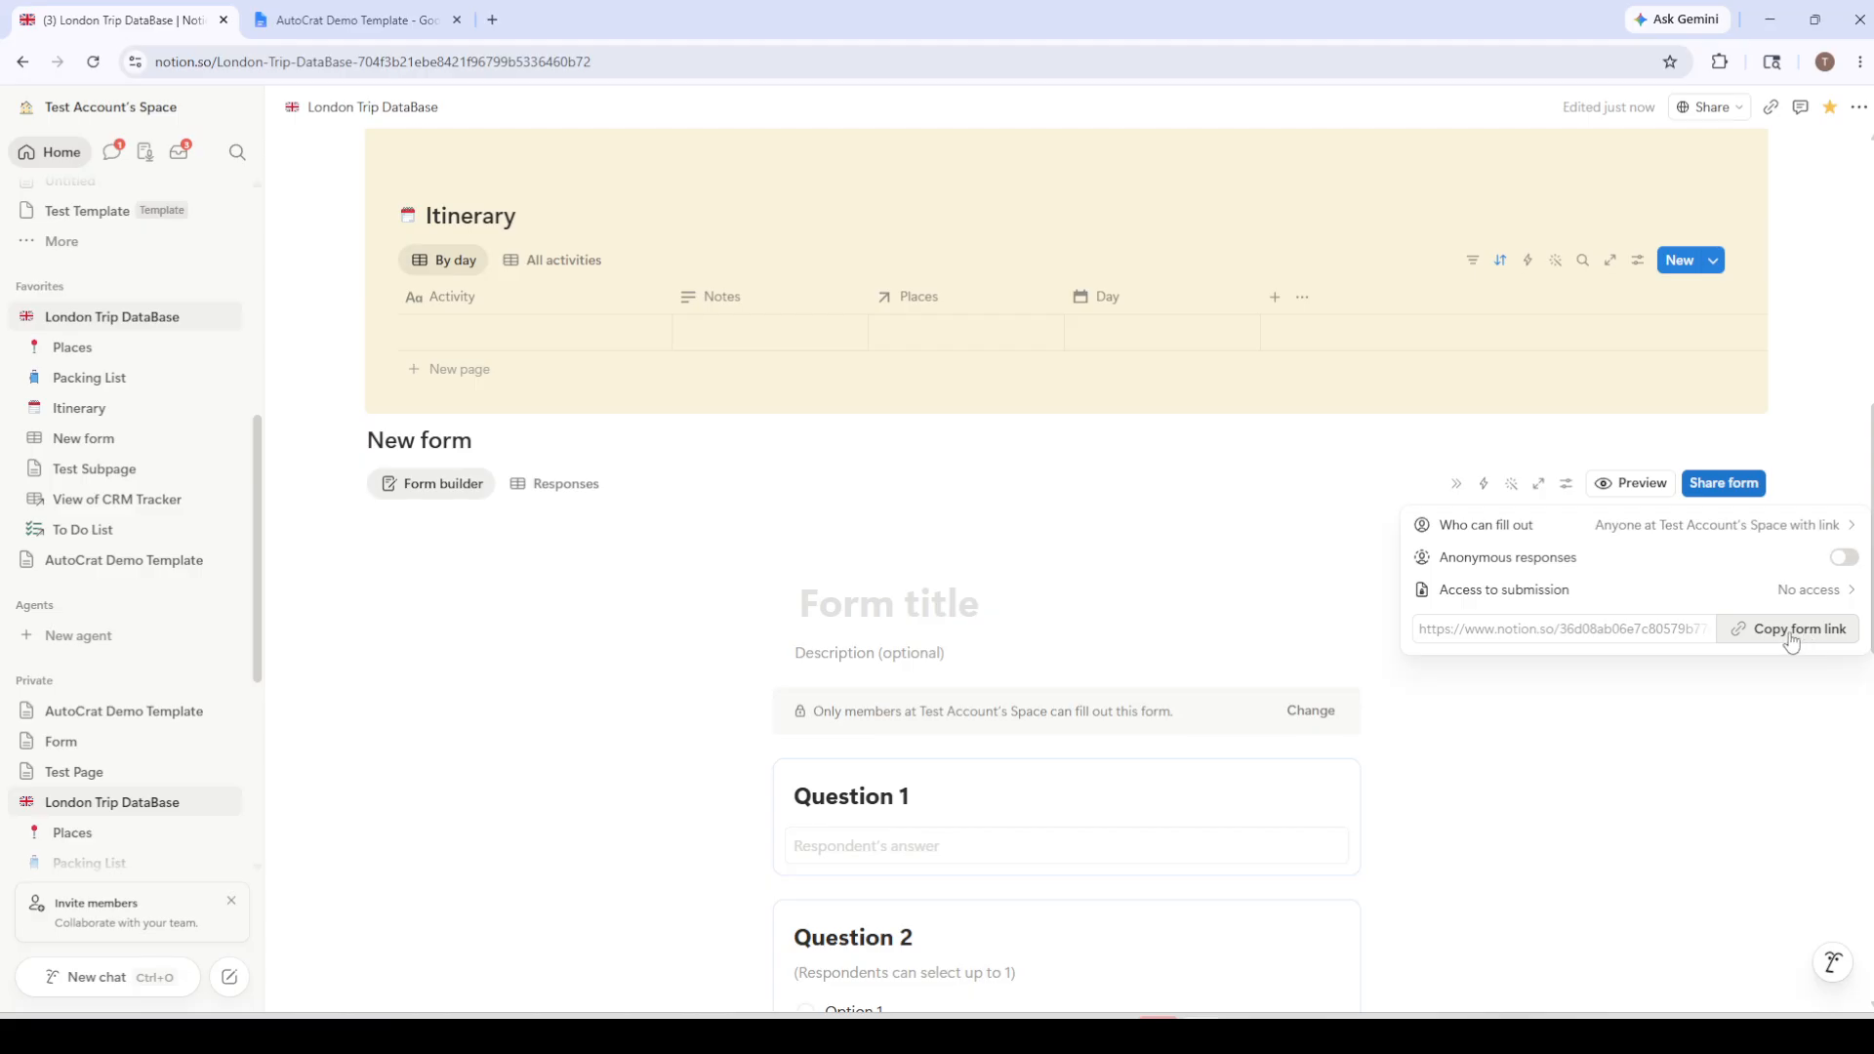
pyautogui.click(1299, 561)
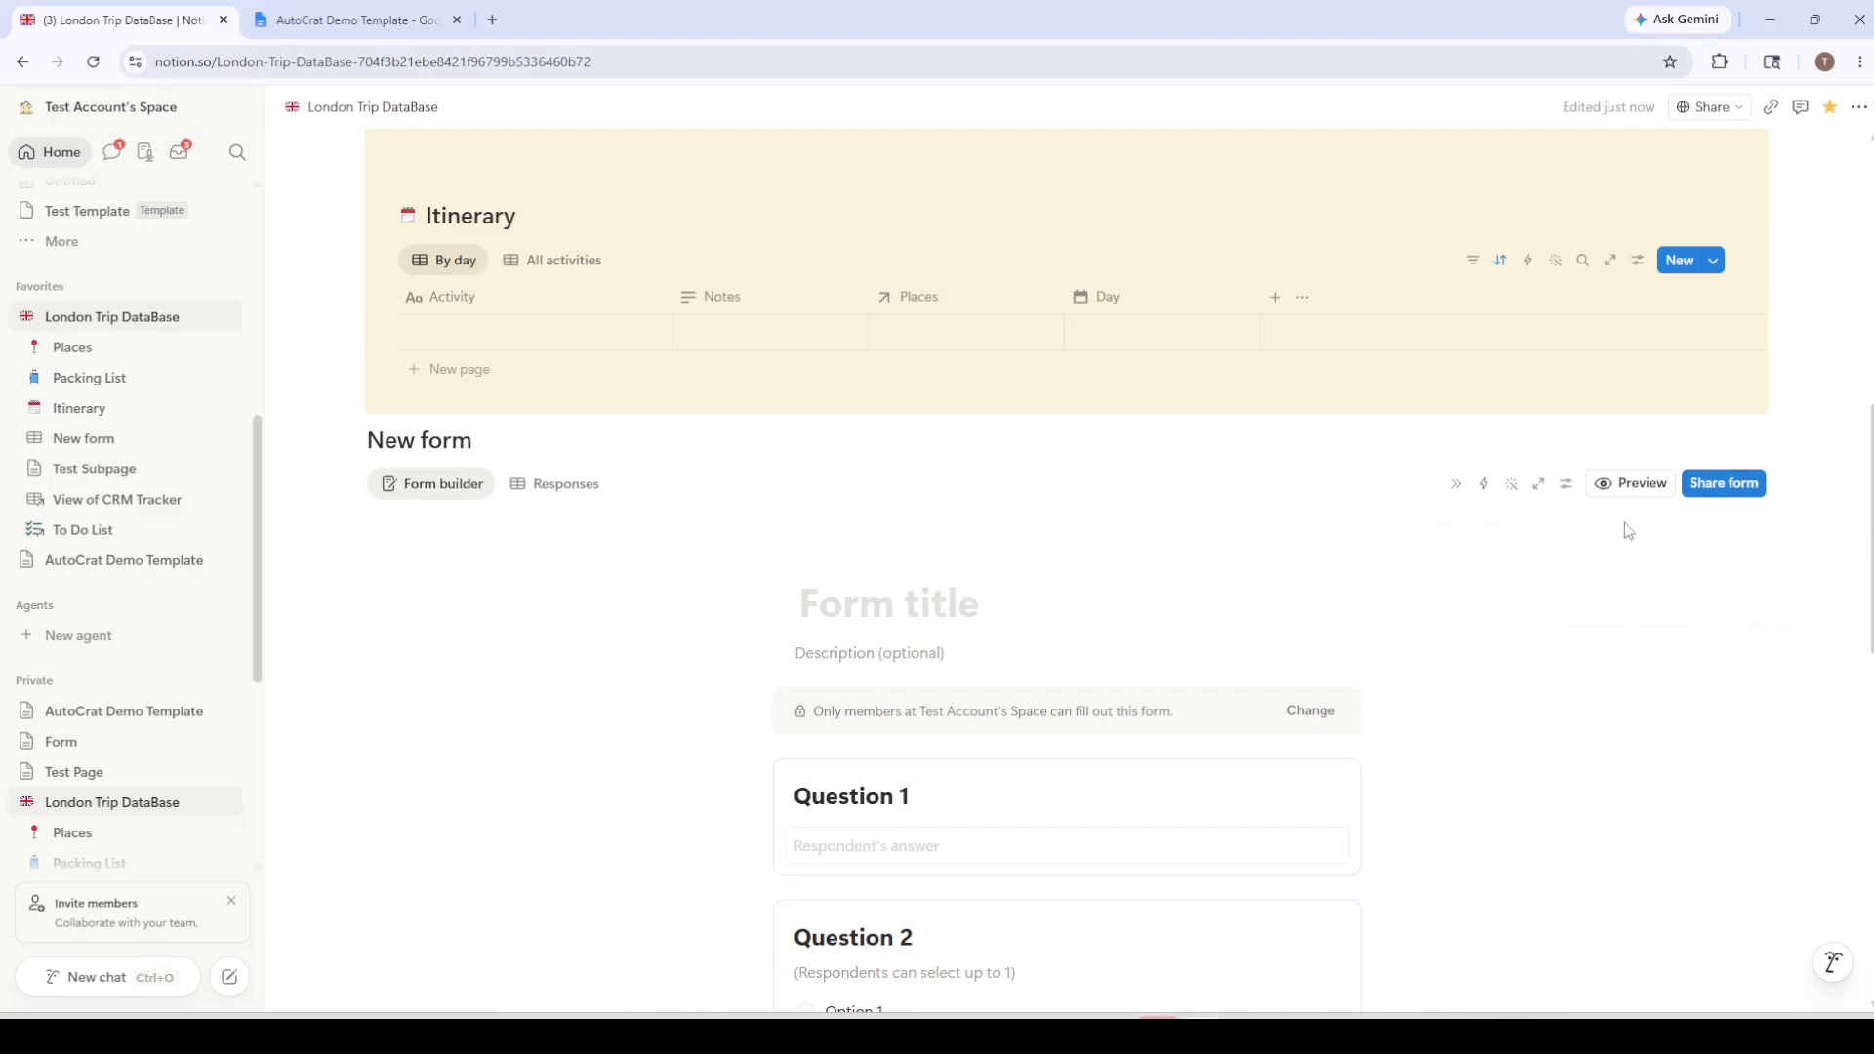
pyautogui.click(1565, 485)
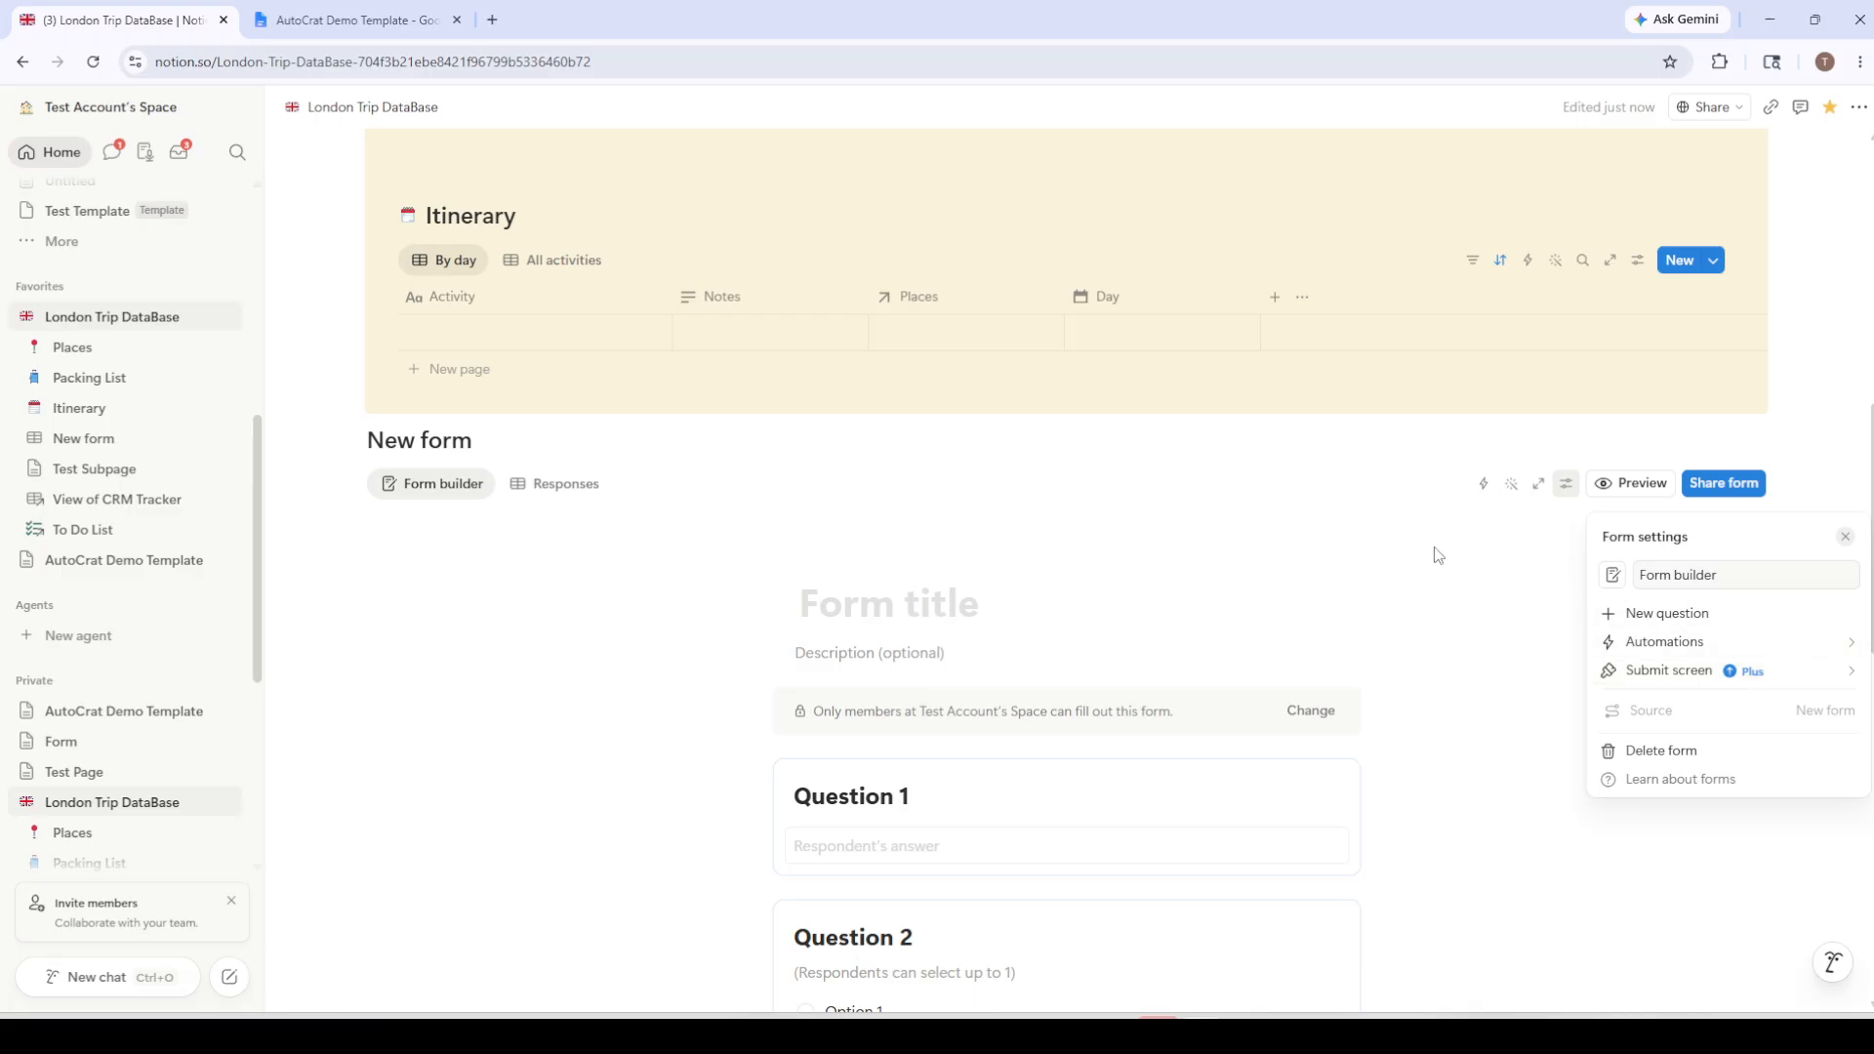
pyautogui.click(1438, 555)
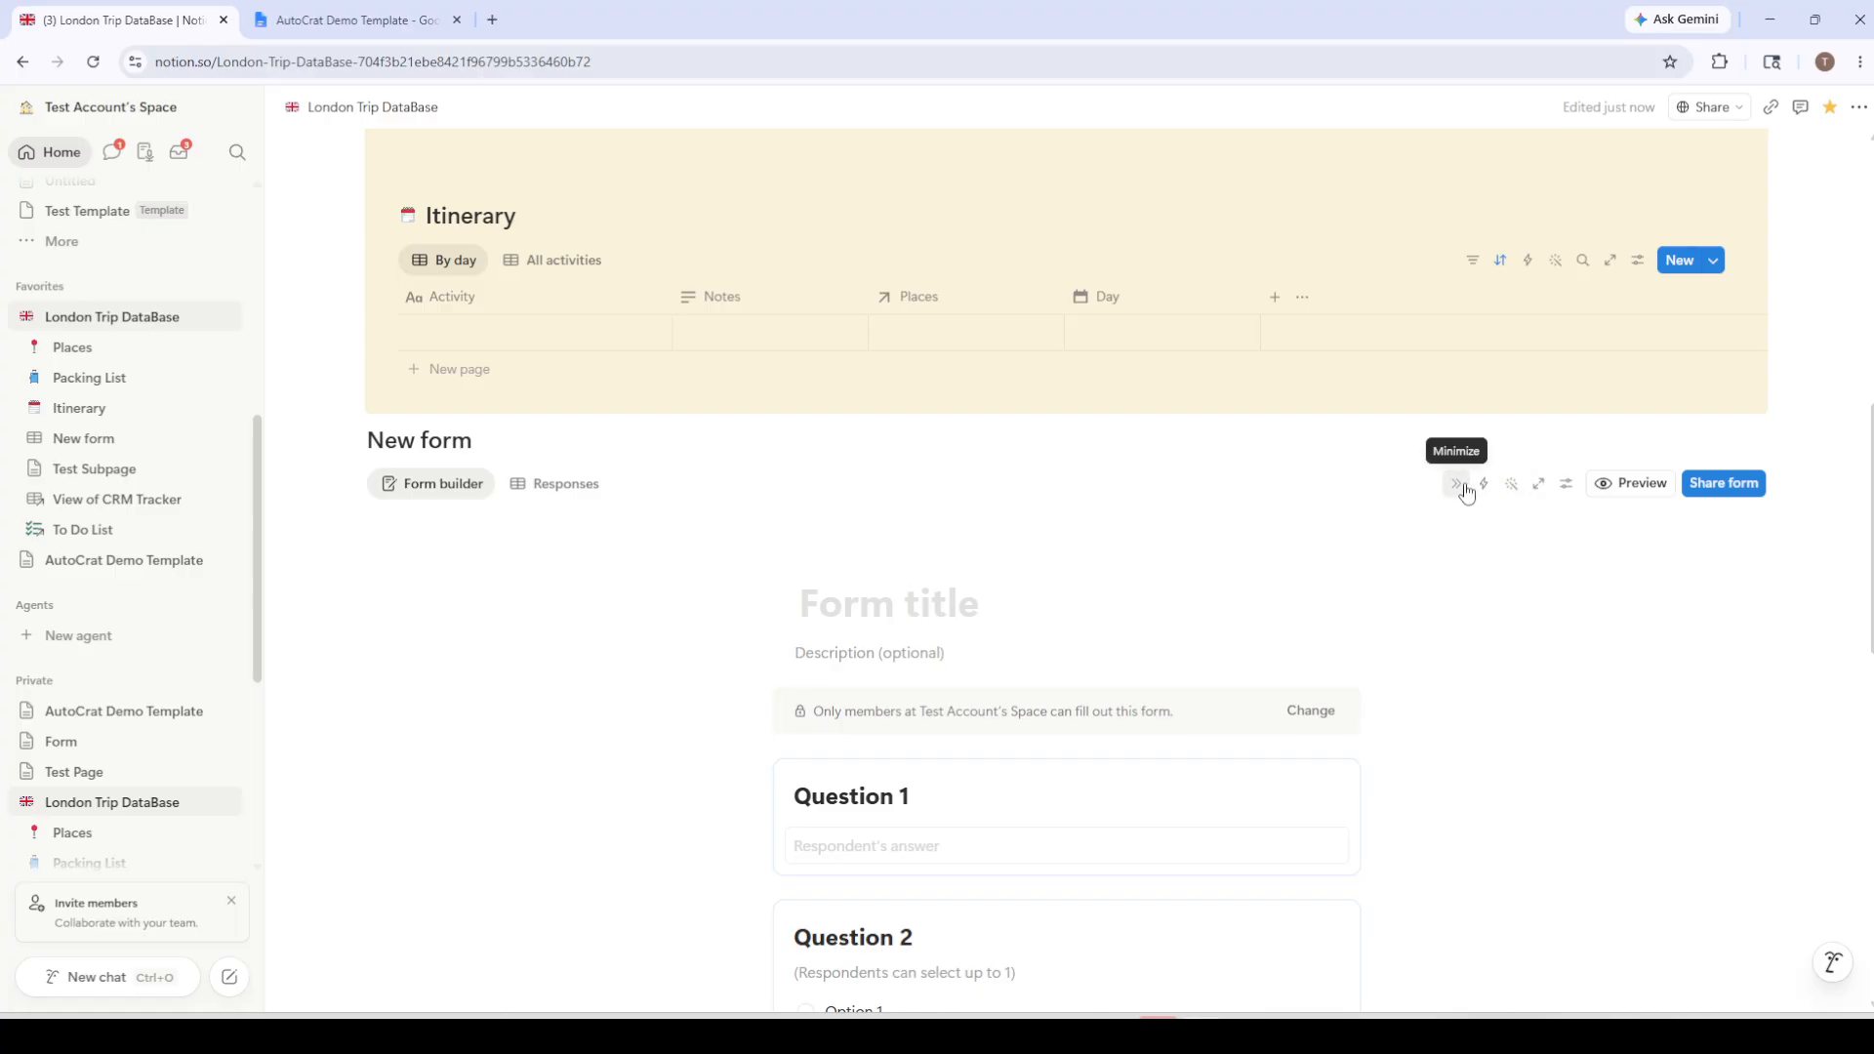
pyautogui.click(1565, 485)
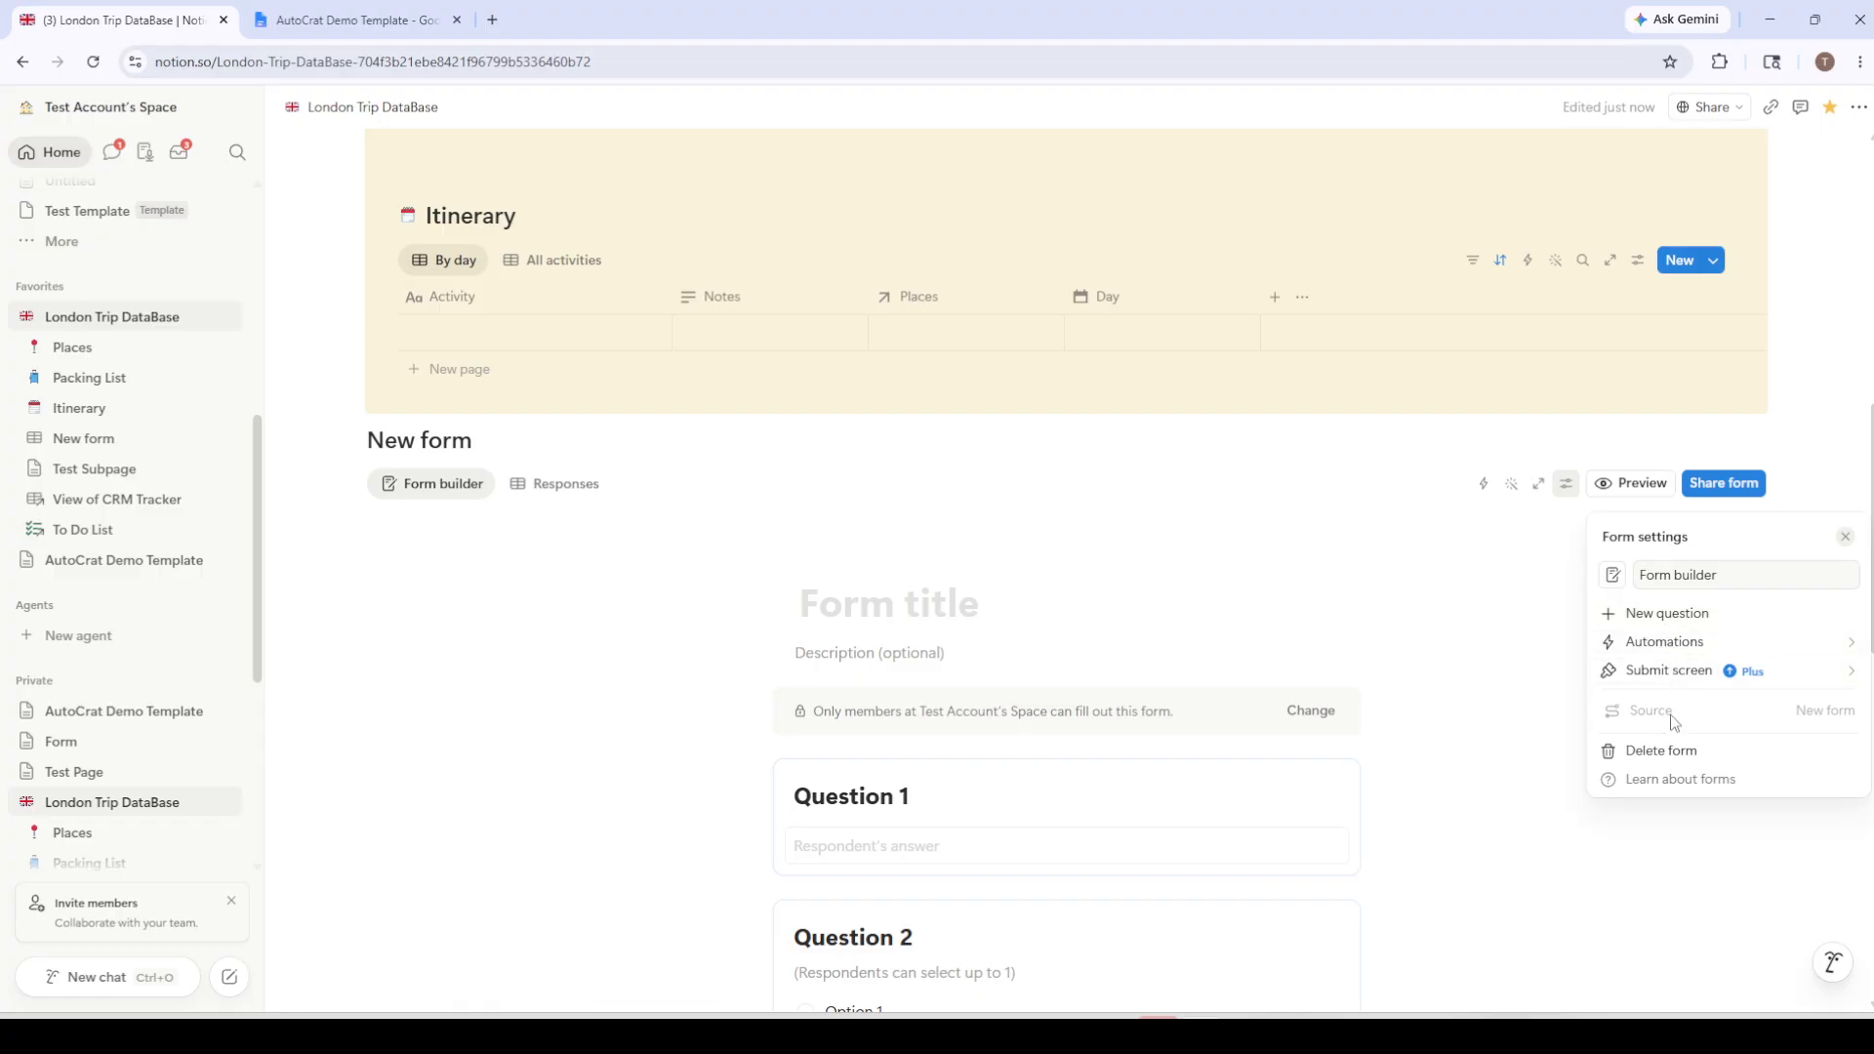
pyautogui.click(1273, 636)
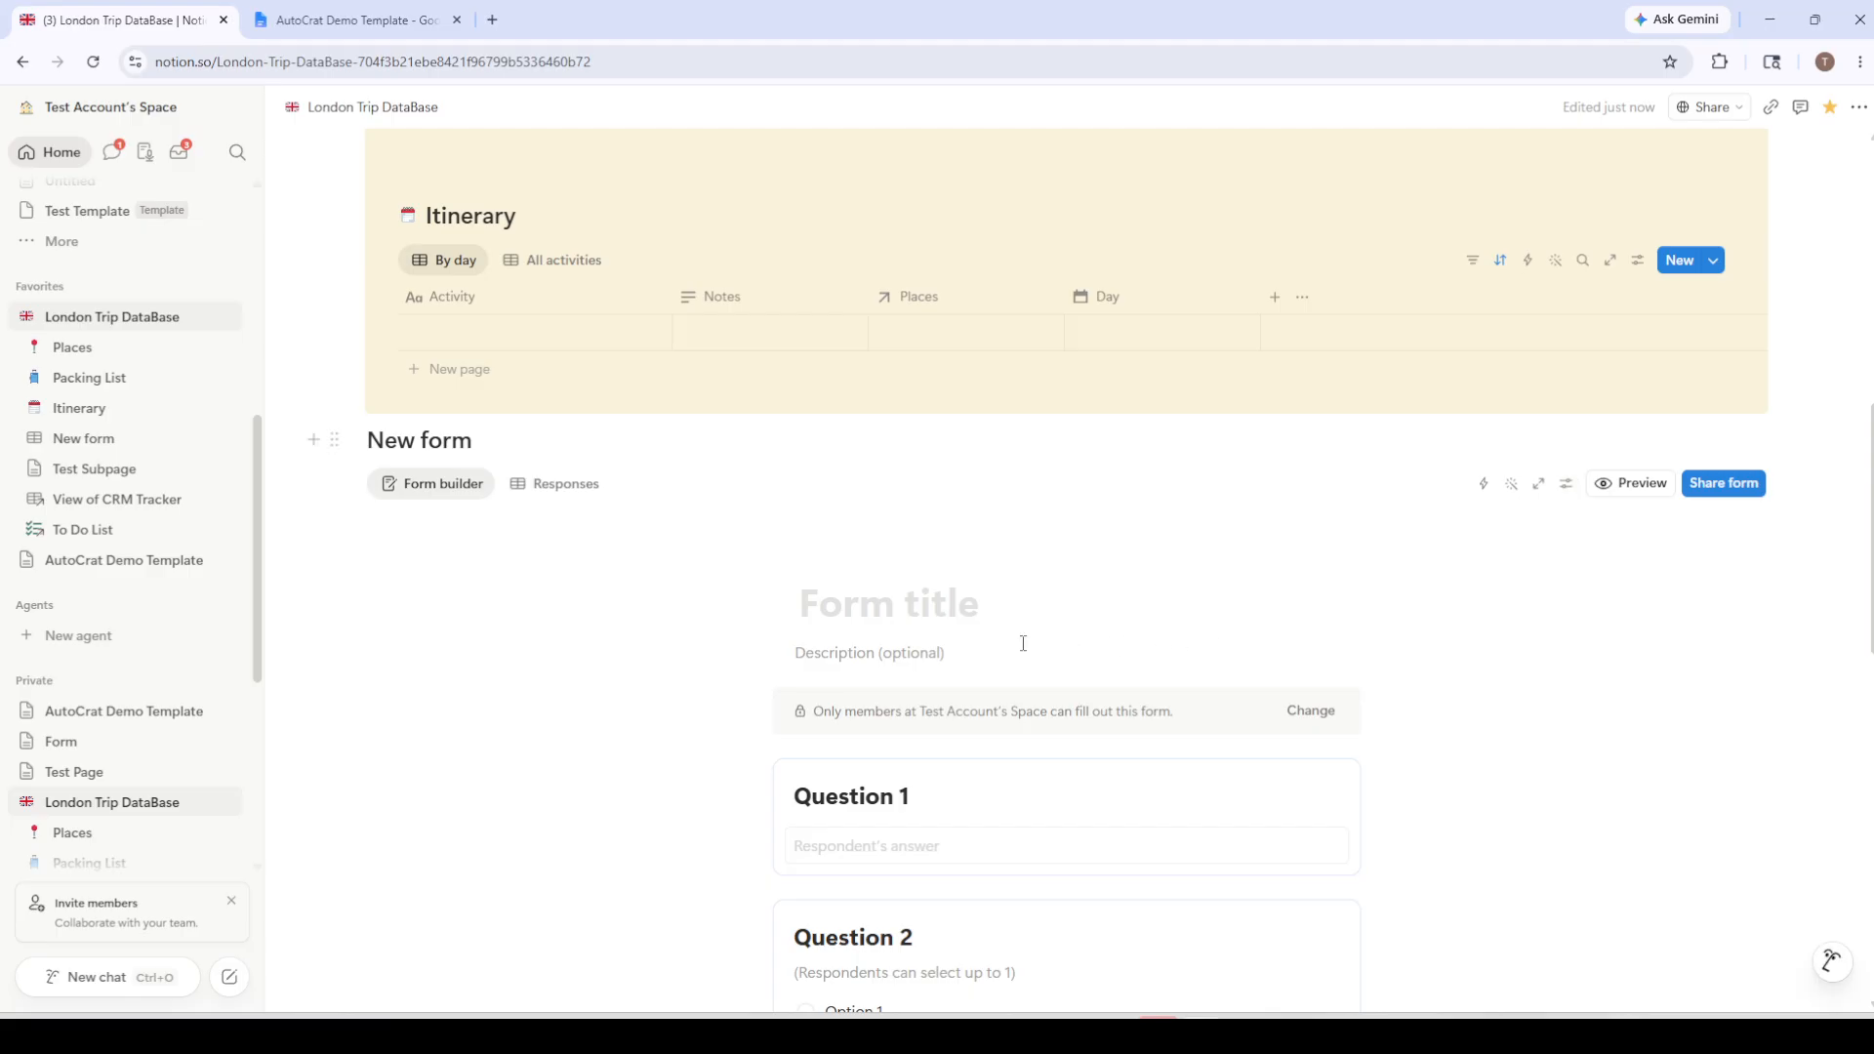
# Open the standalone Form page and look over its form builder and default questions.
pyautogui.click(102, 744)
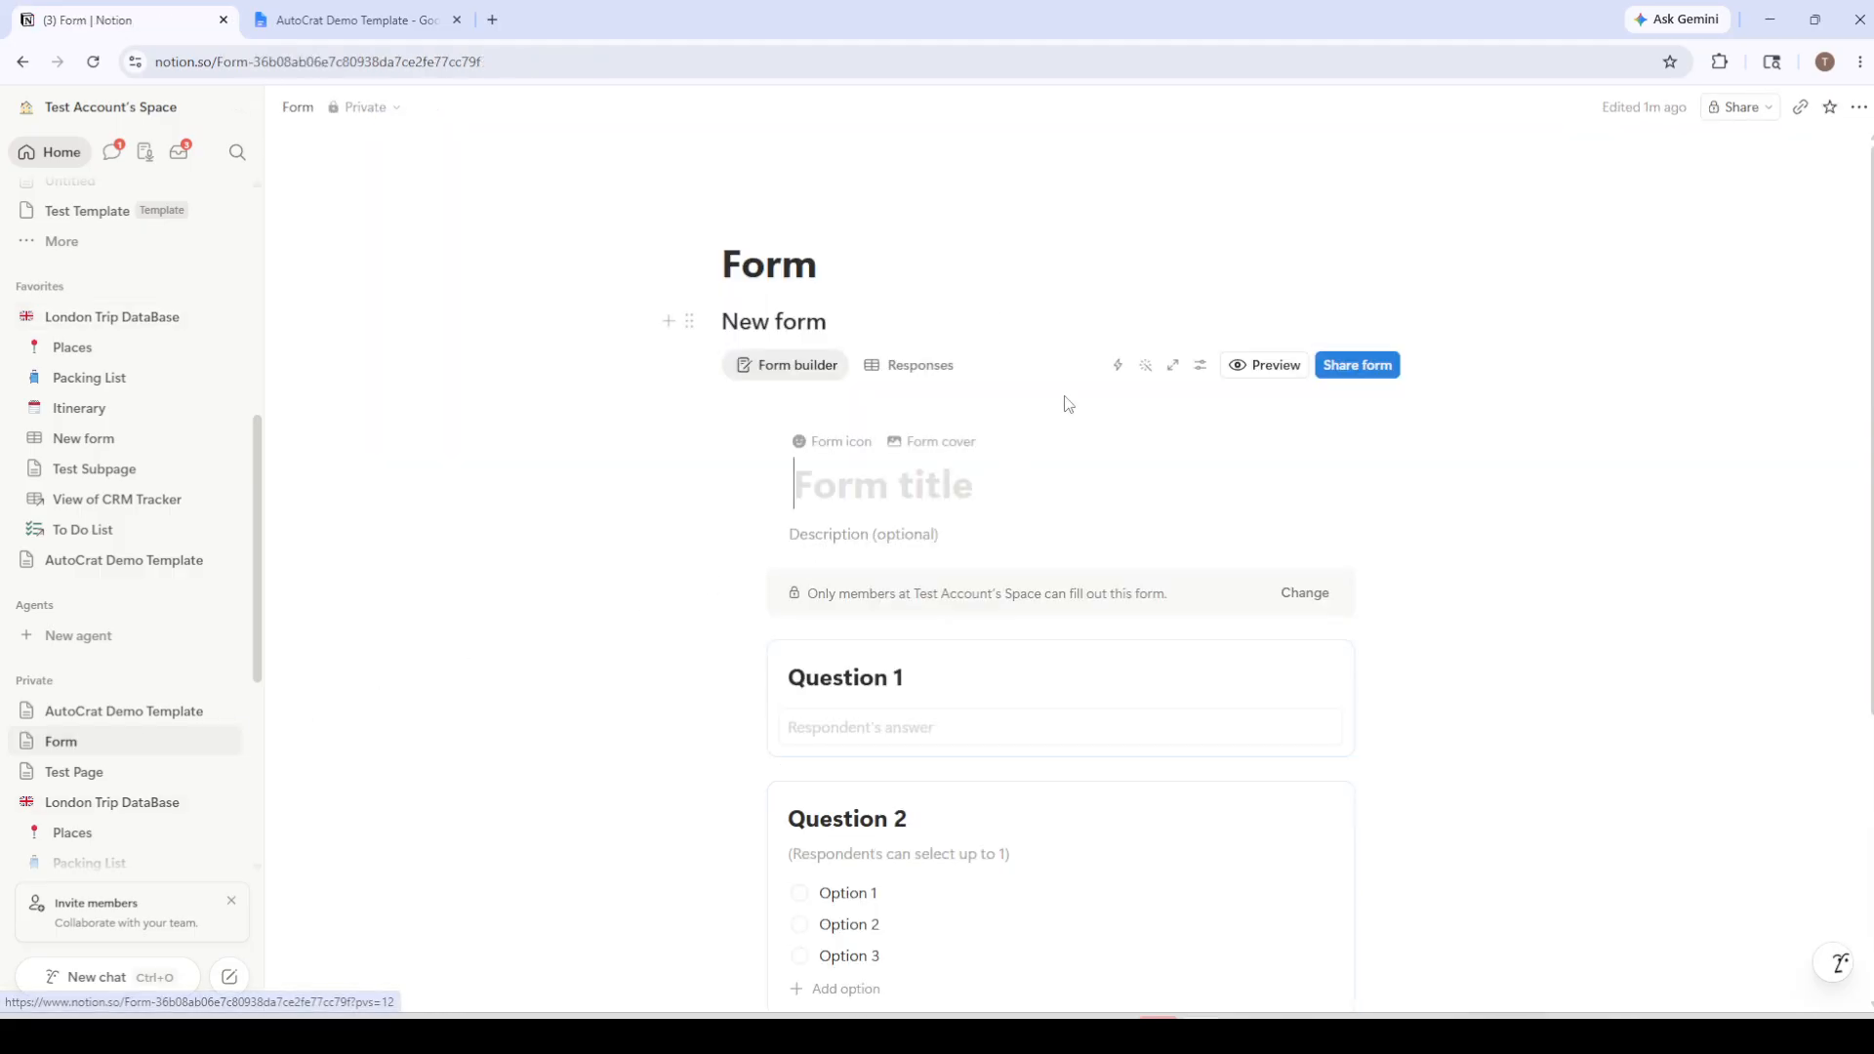
pyautogui.scroll(-5, 967, 728)
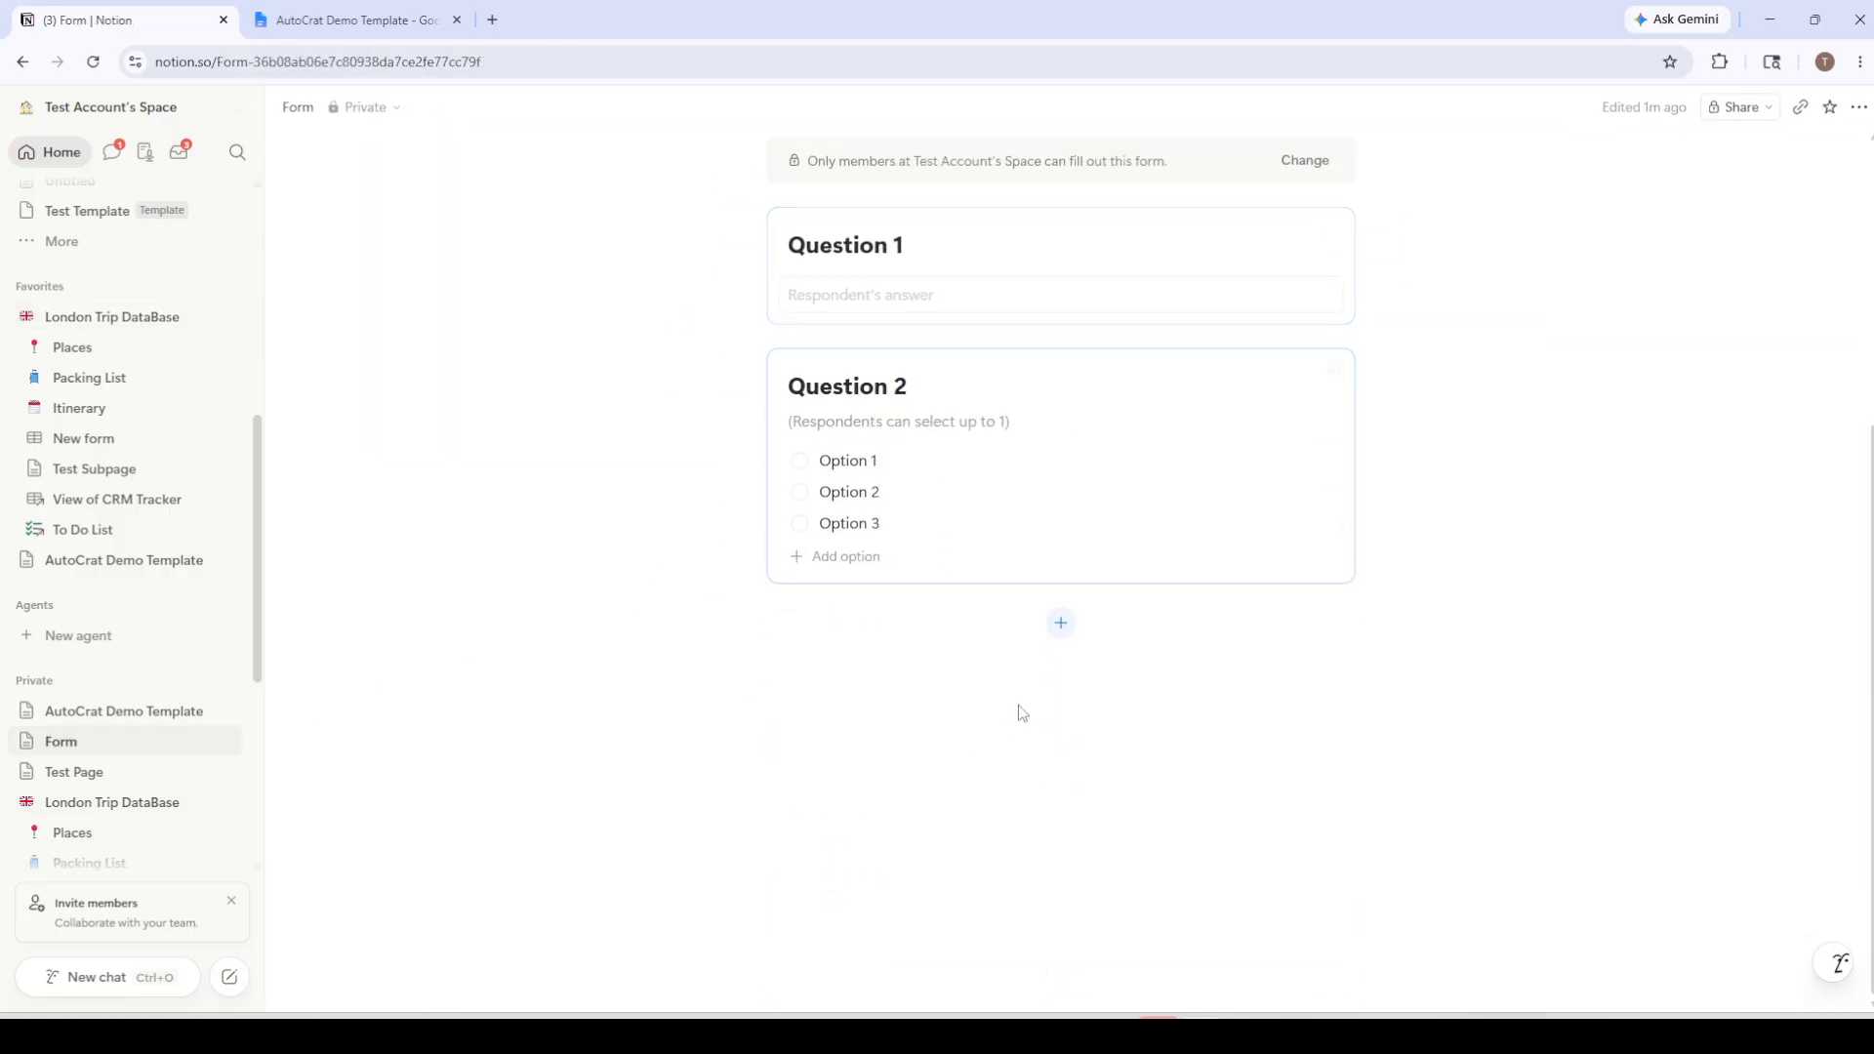
pyautogui.scroll(5, 787, 694)
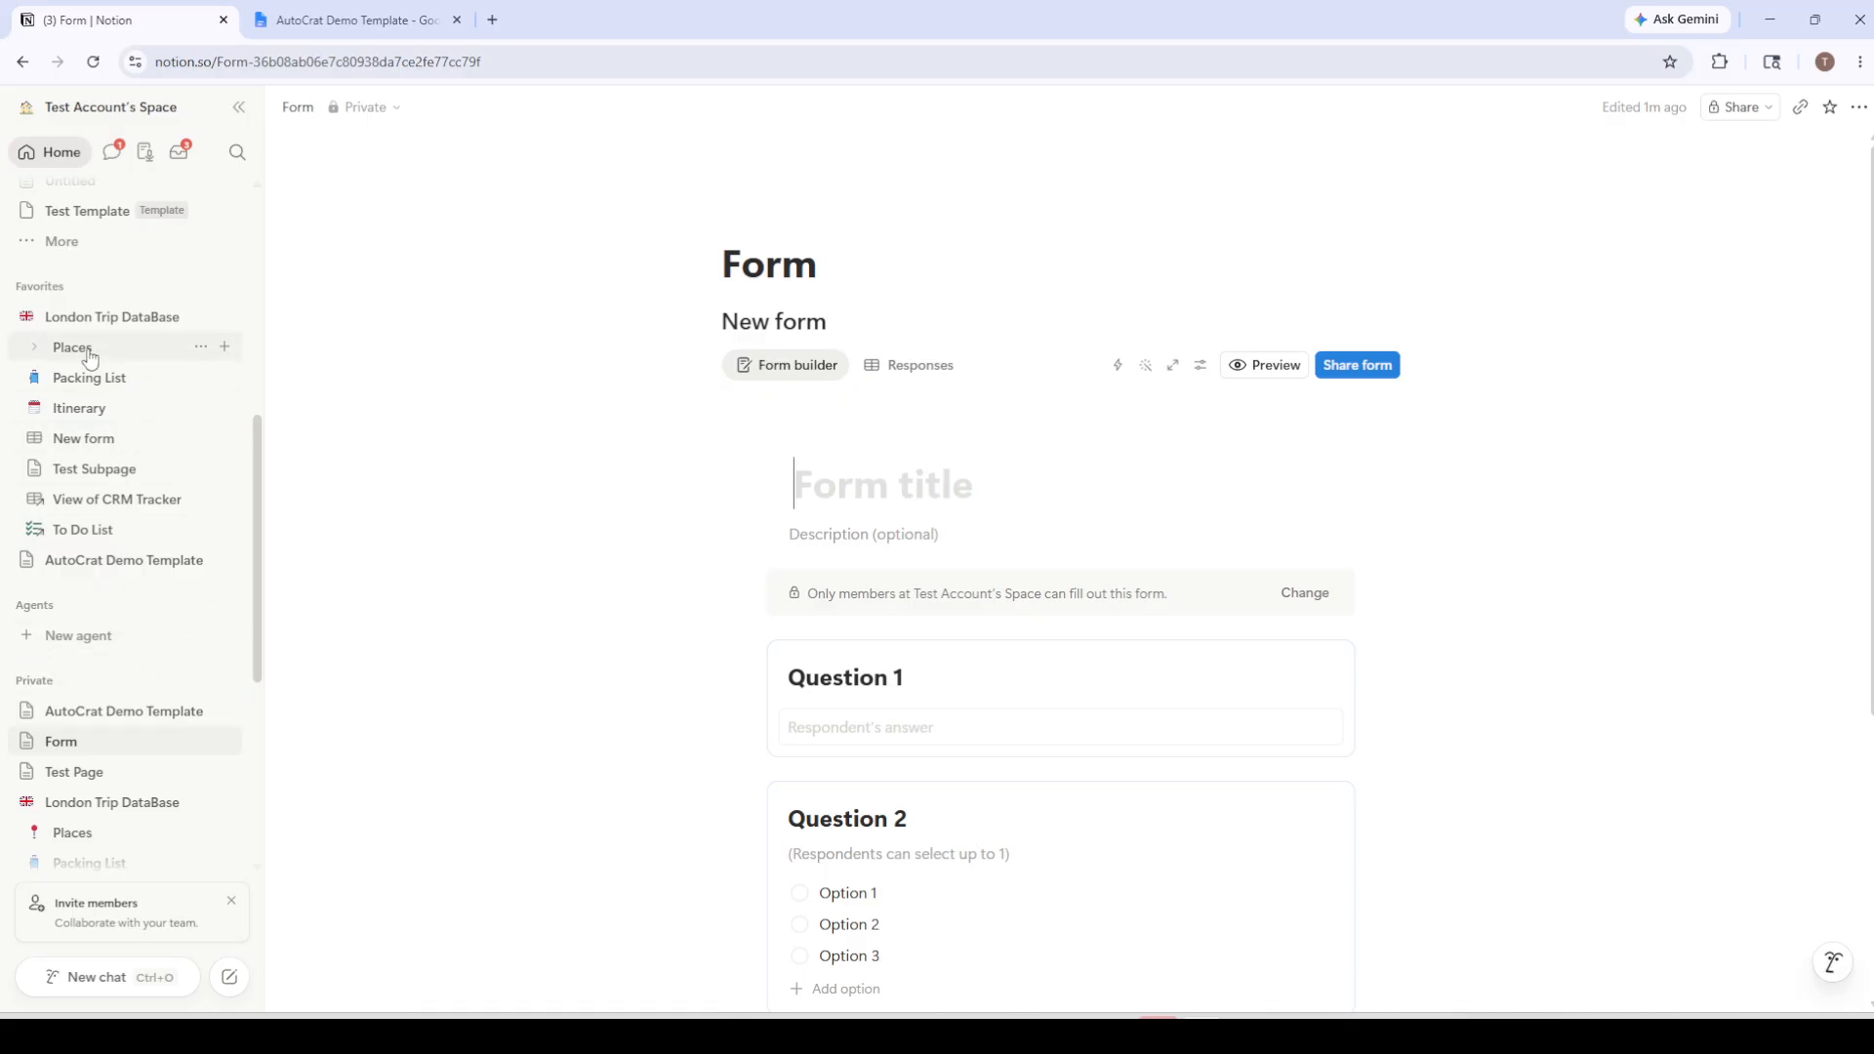
# Return to the London Trip DataBase page and review the form embedded beneath its Places, Packing List and Itinerary sections.
pyautogui.click(119, 317)
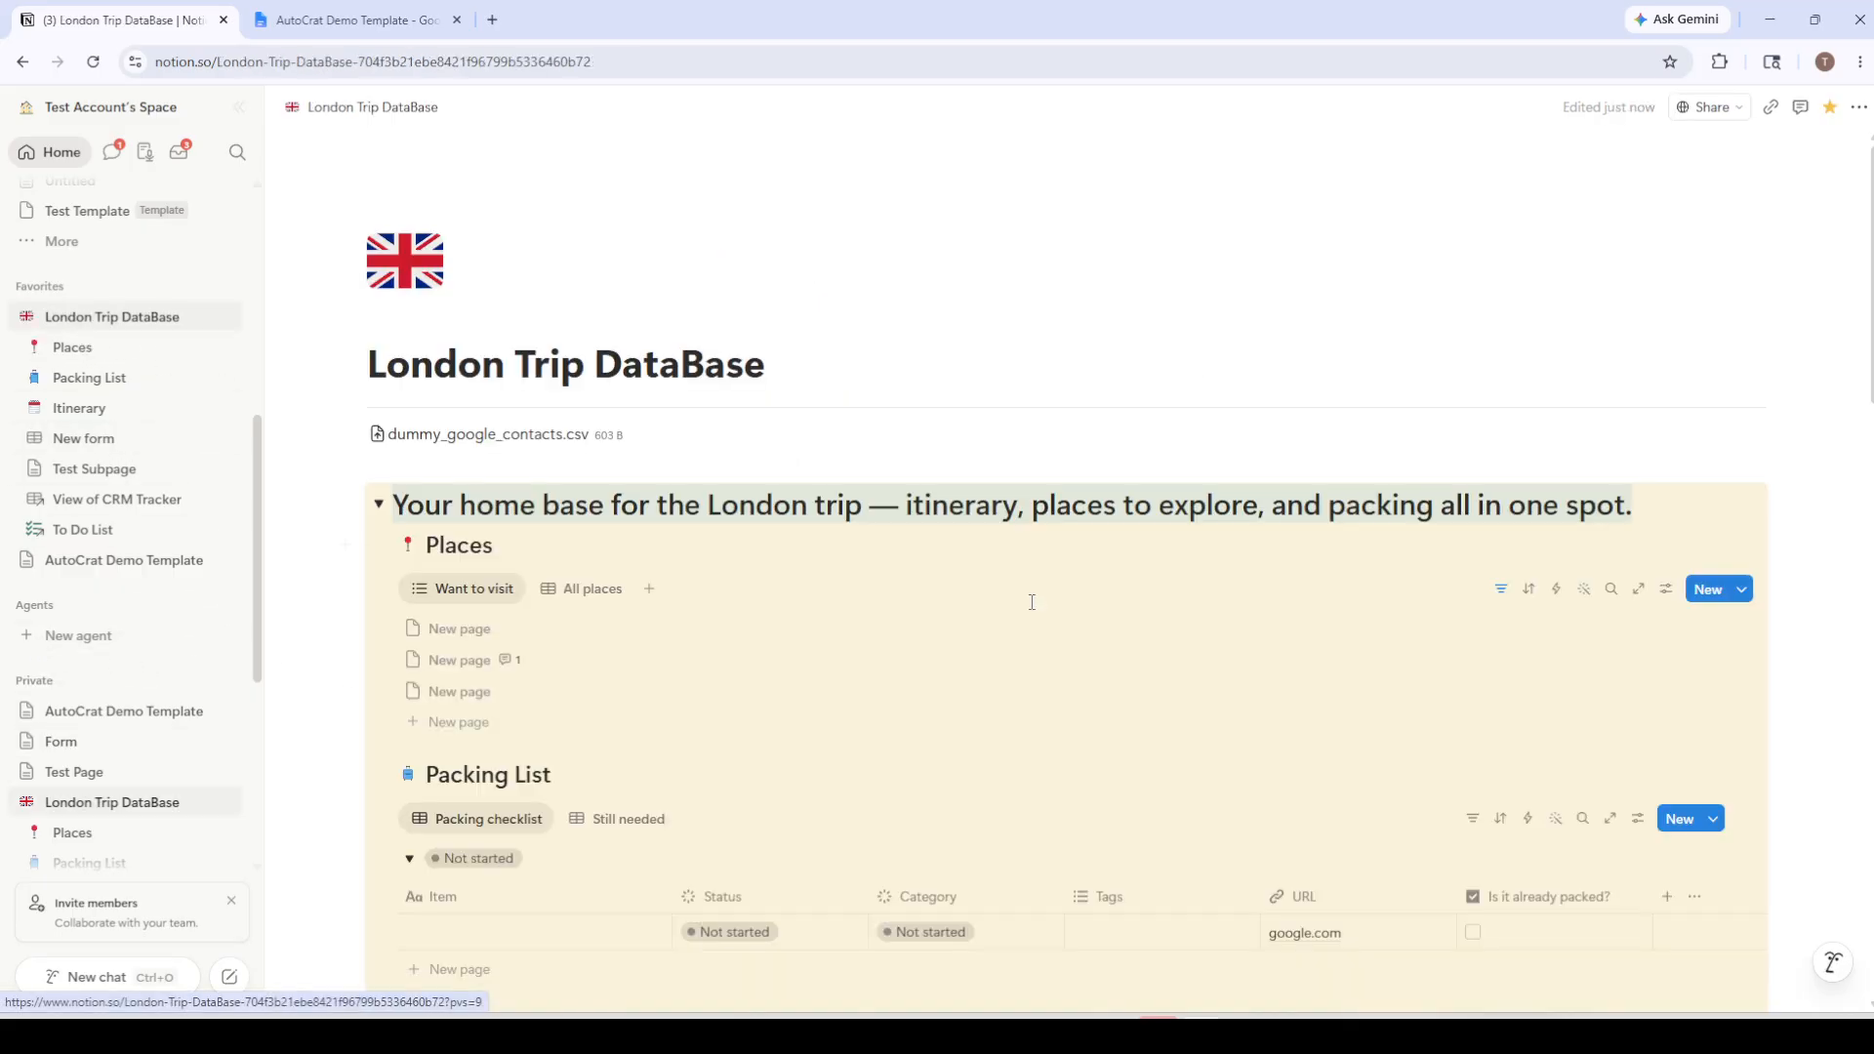
pyautogui.scroll(-4, 986, 605)
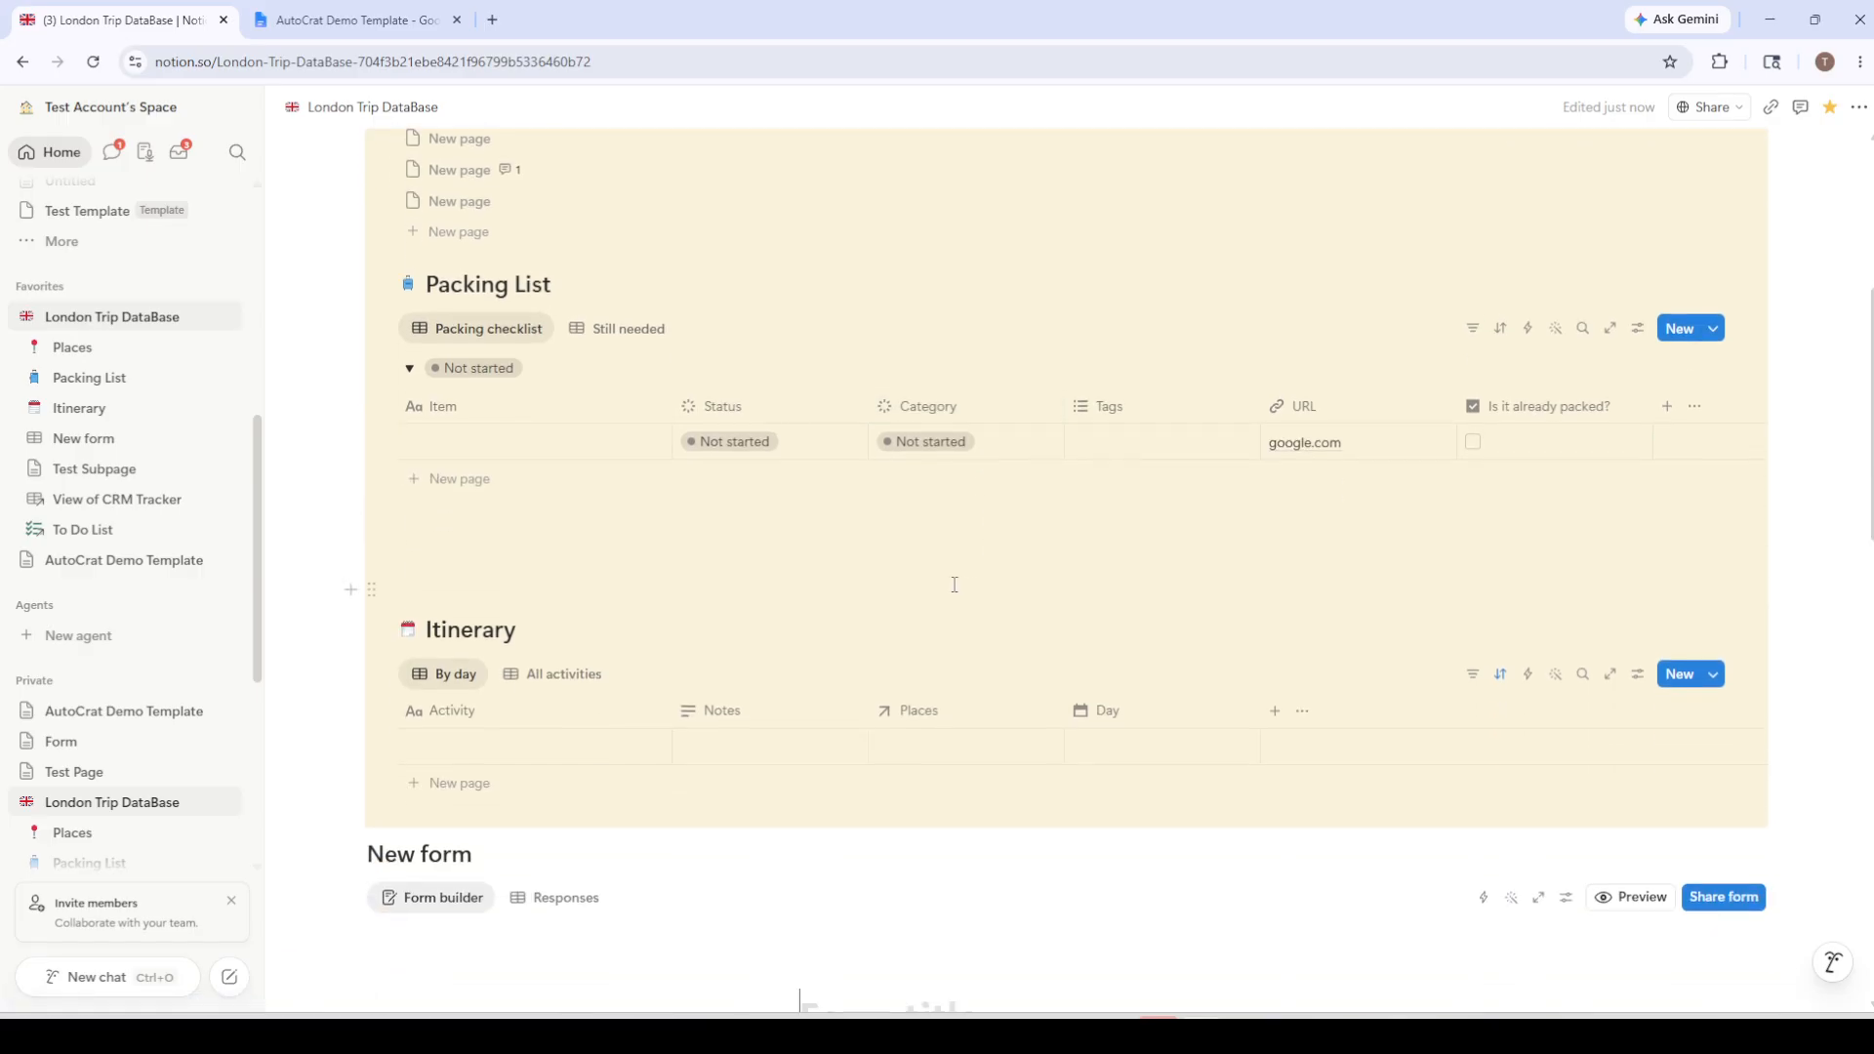
pyautogui.scroll(3, 966, 586)
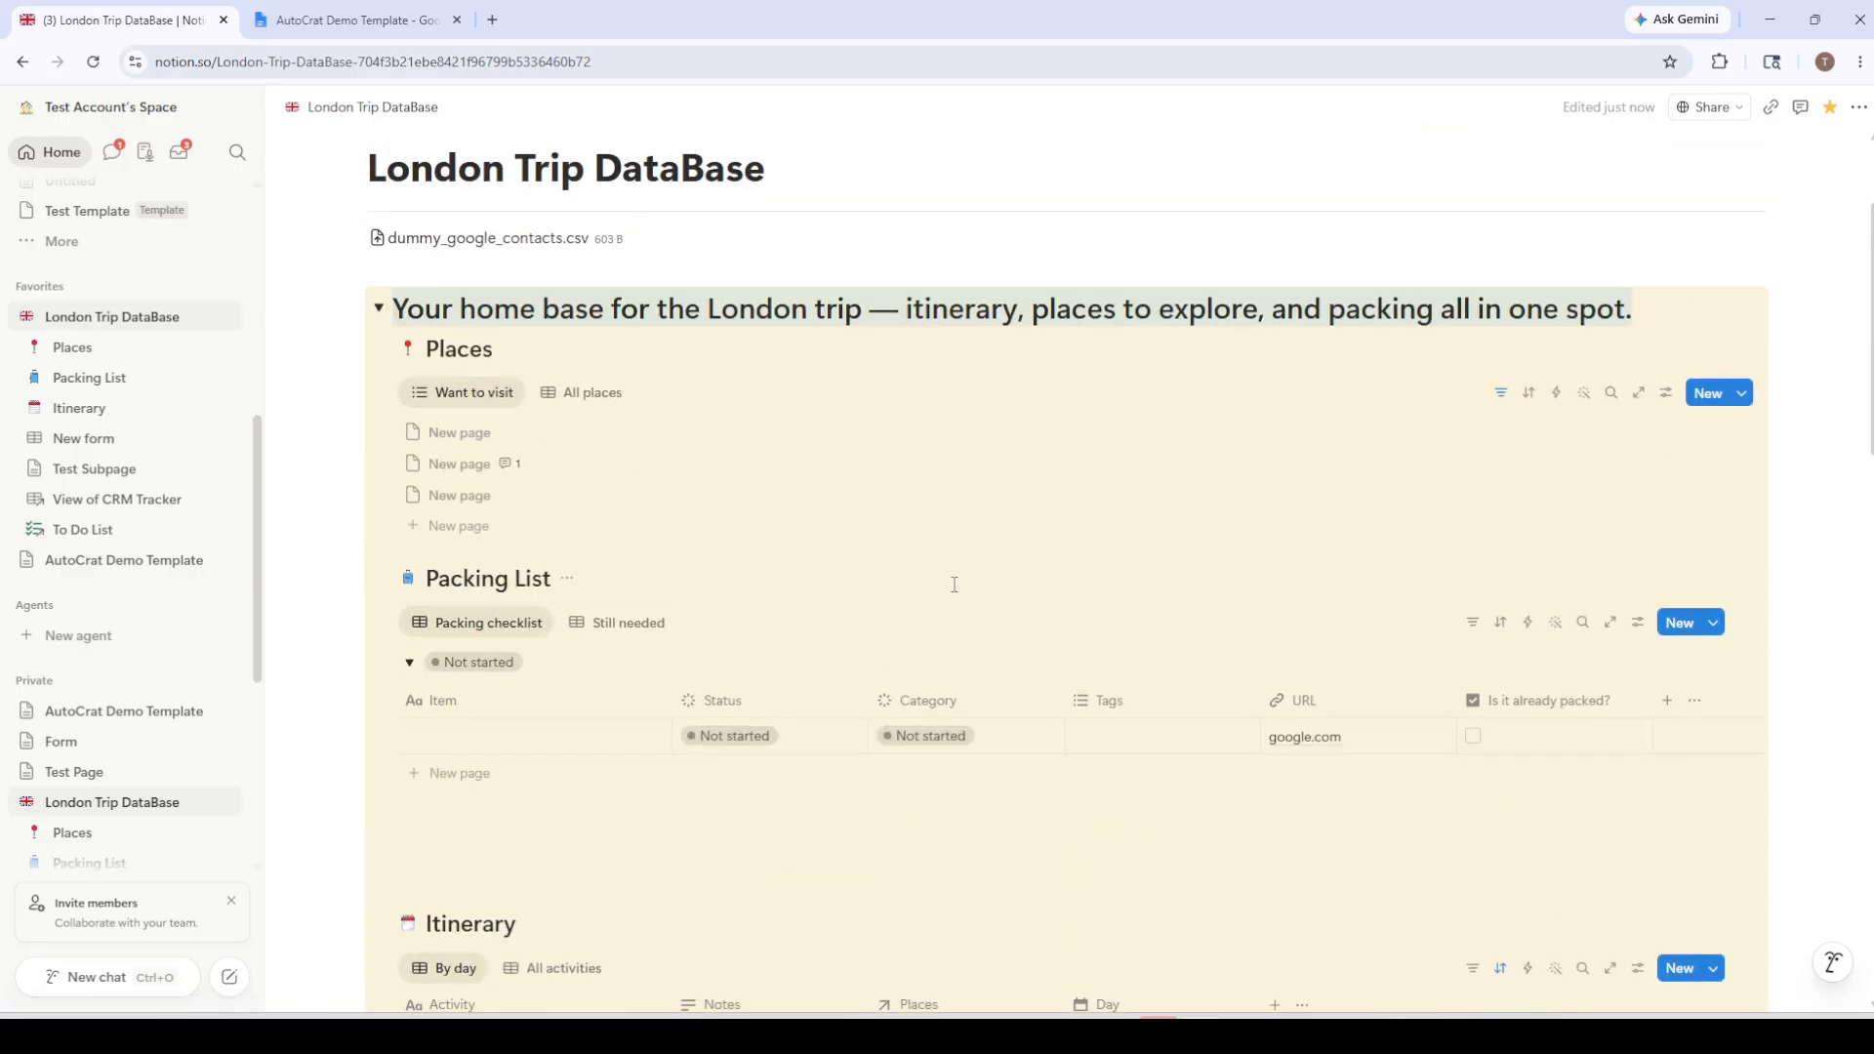
pyautogui.scroll(-7, 954, 584)
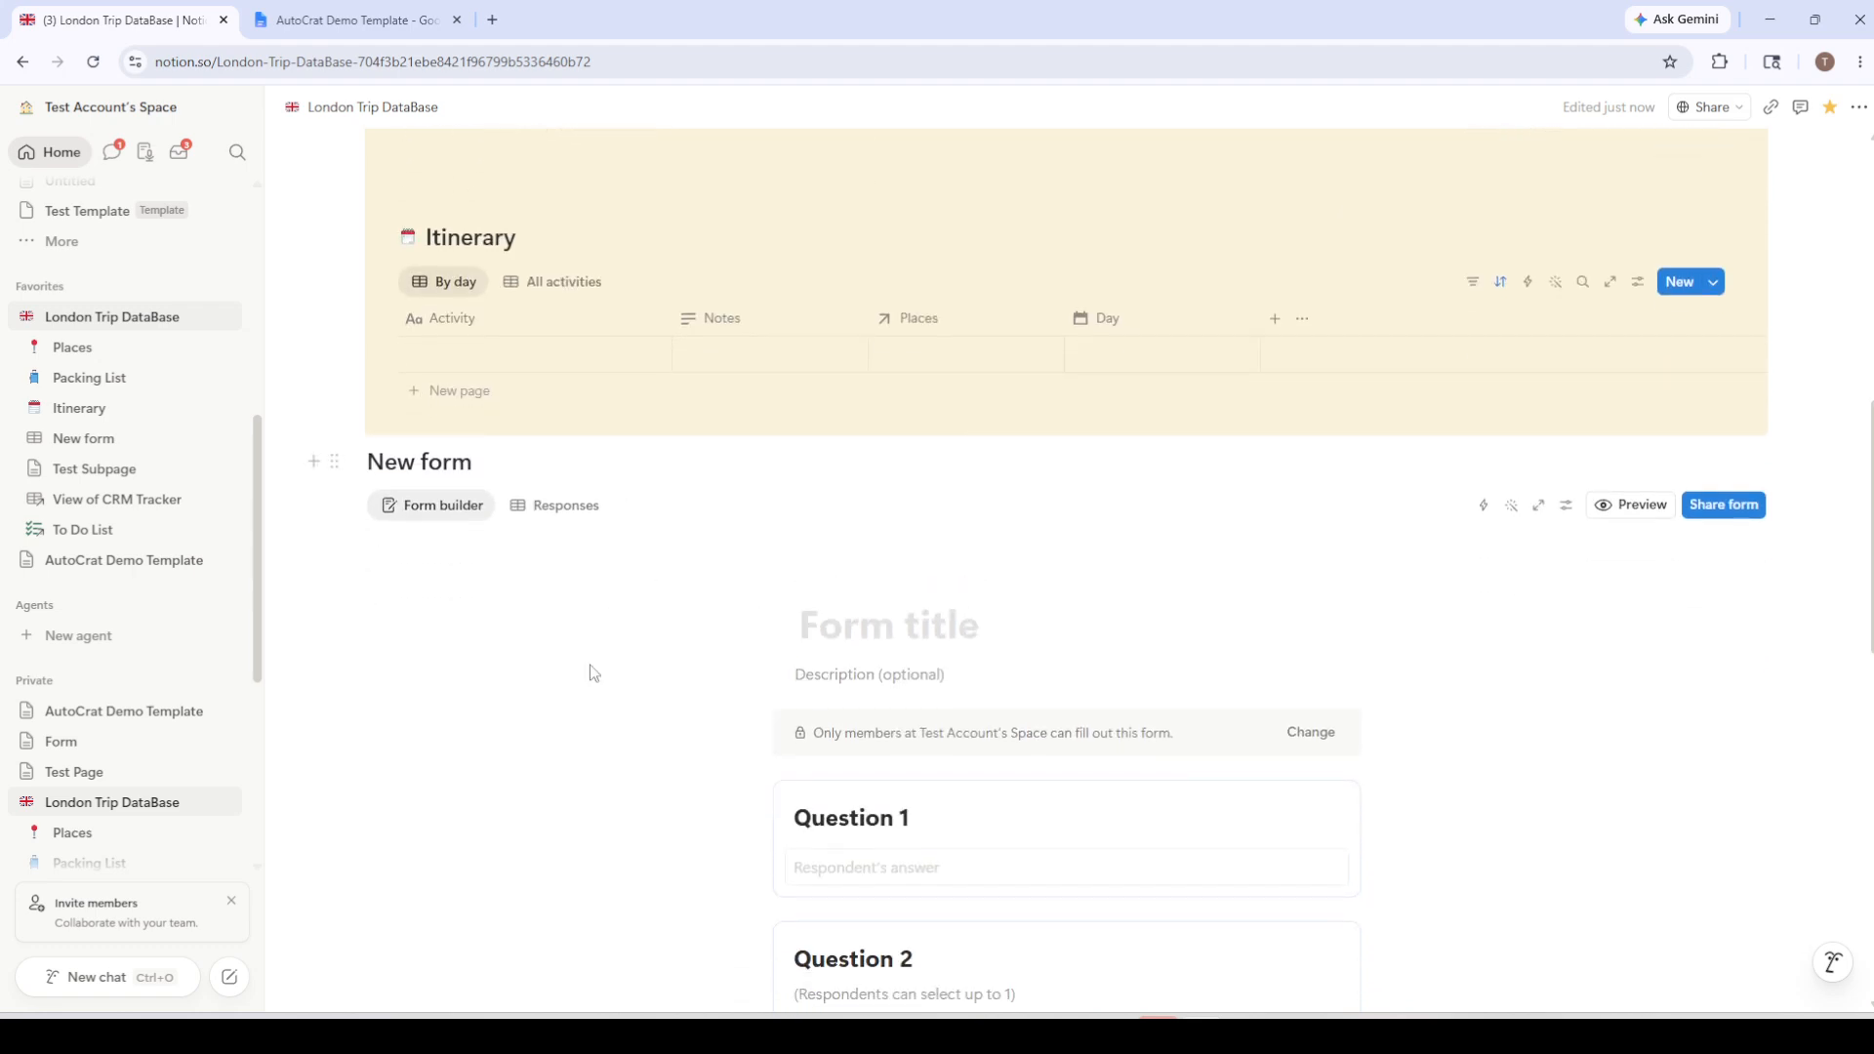
pyautogui.scroll(-4, 593, 674)
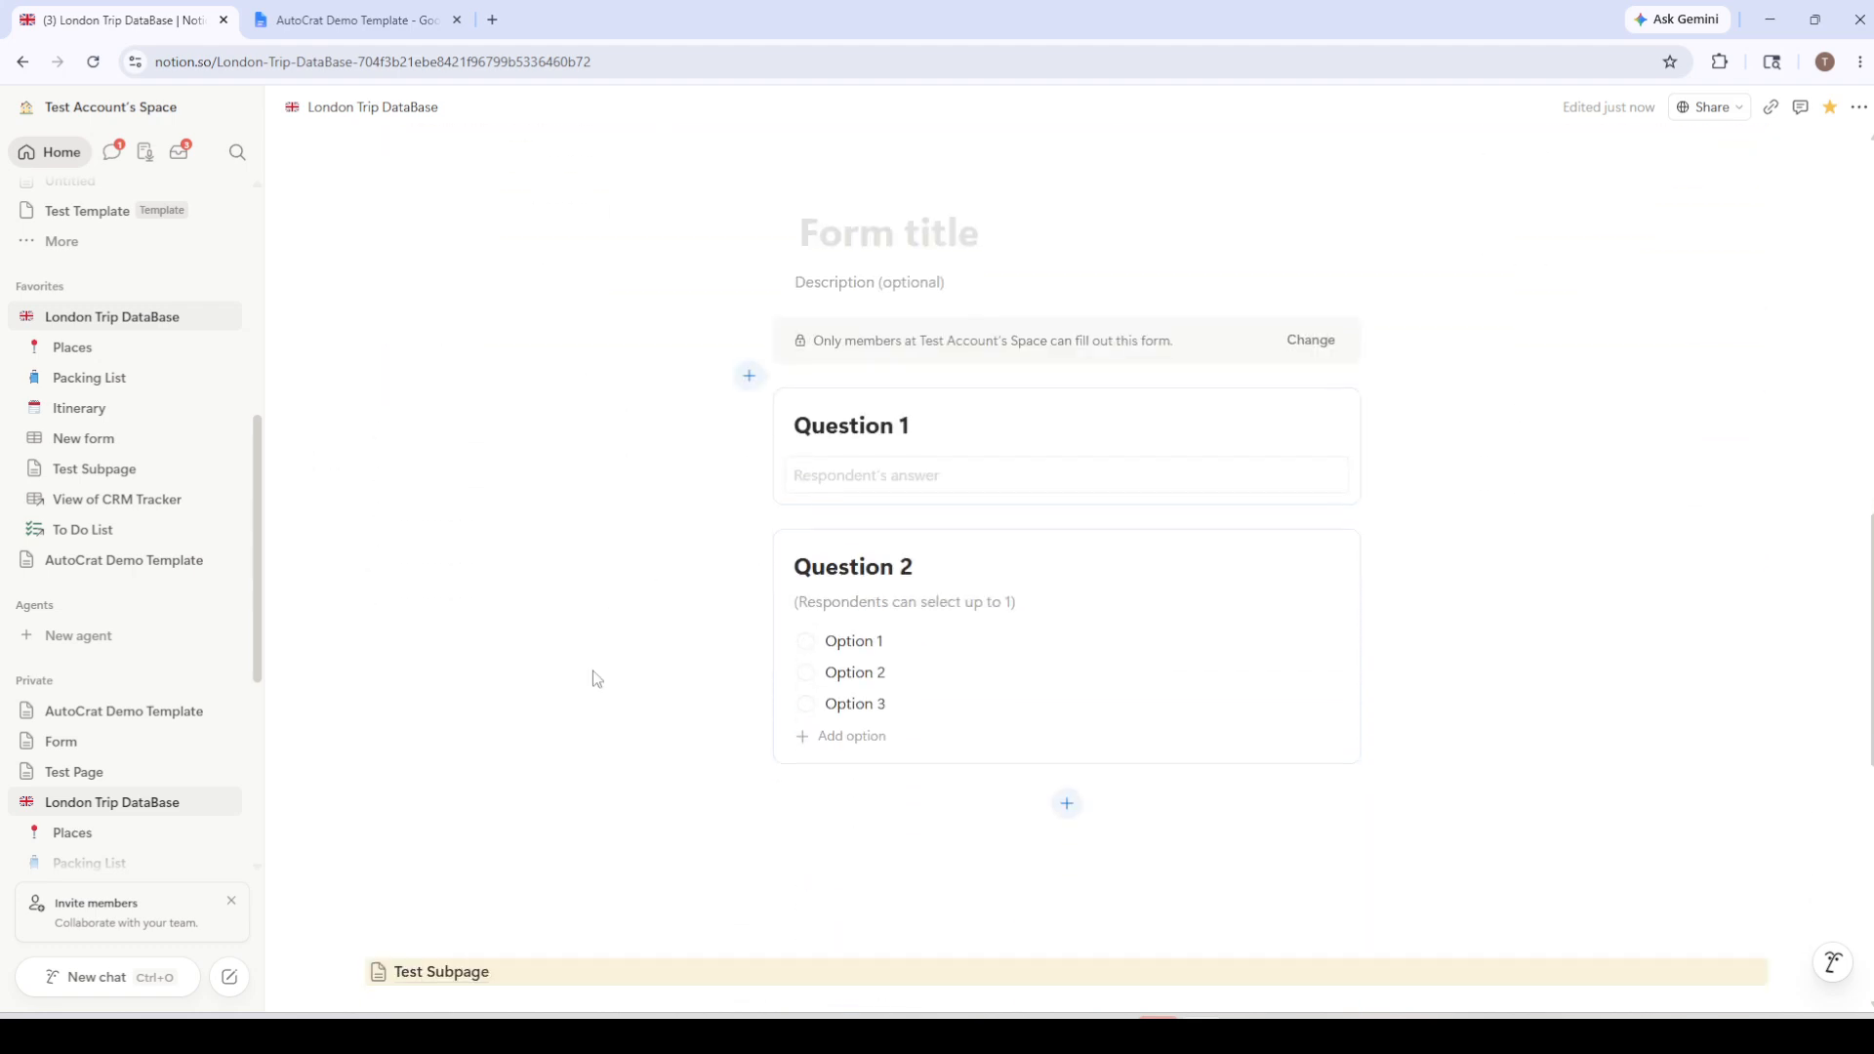
pyautogui.scroll(3, 596, 679)
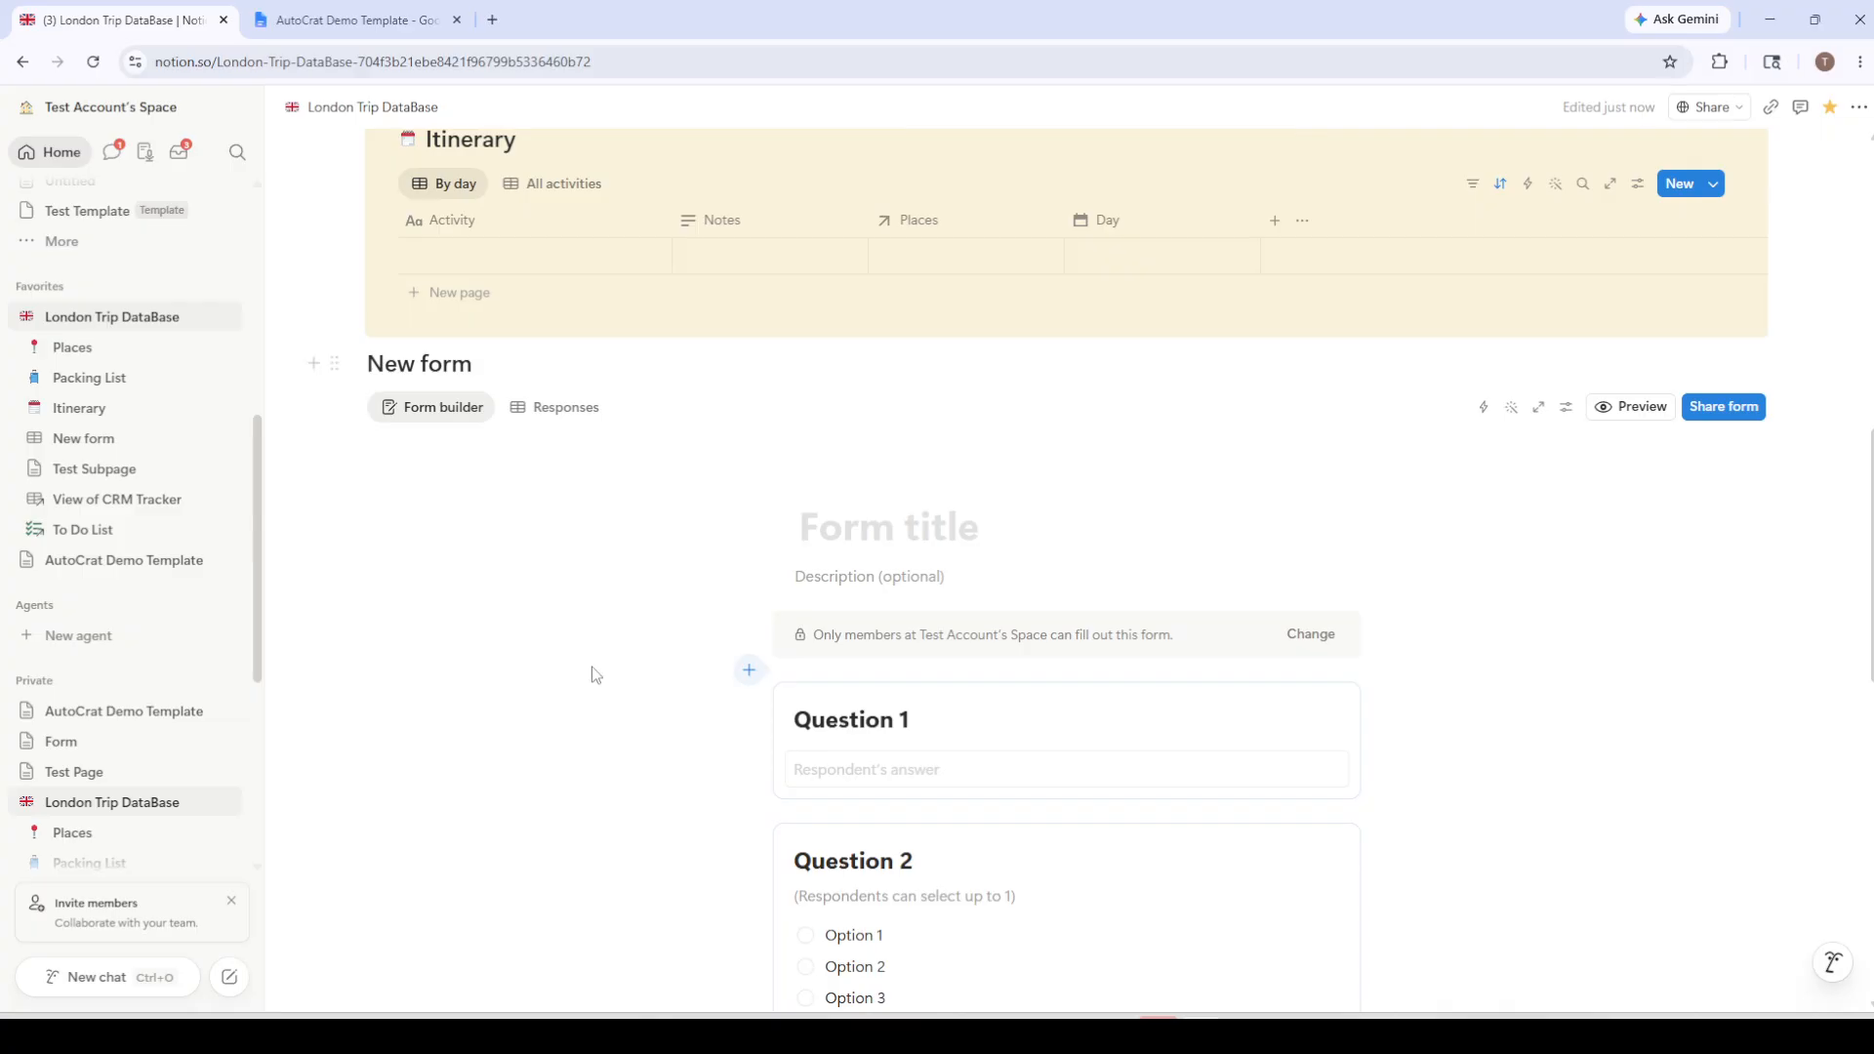